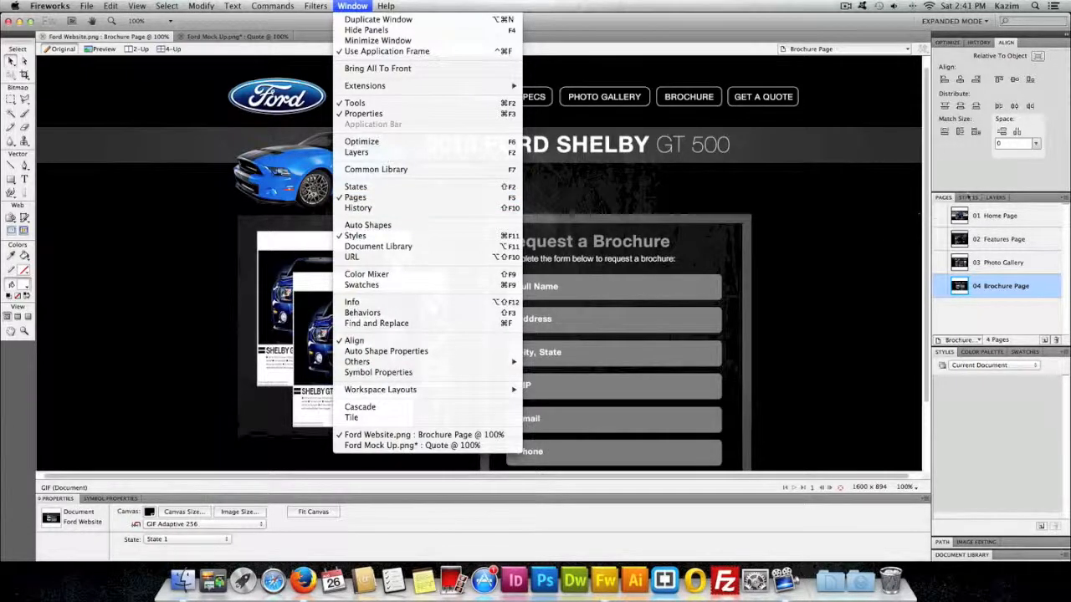
# Duplicate the Brochure Page and rename the copy "Quote Page"
pyautogui.click(1006, 289)
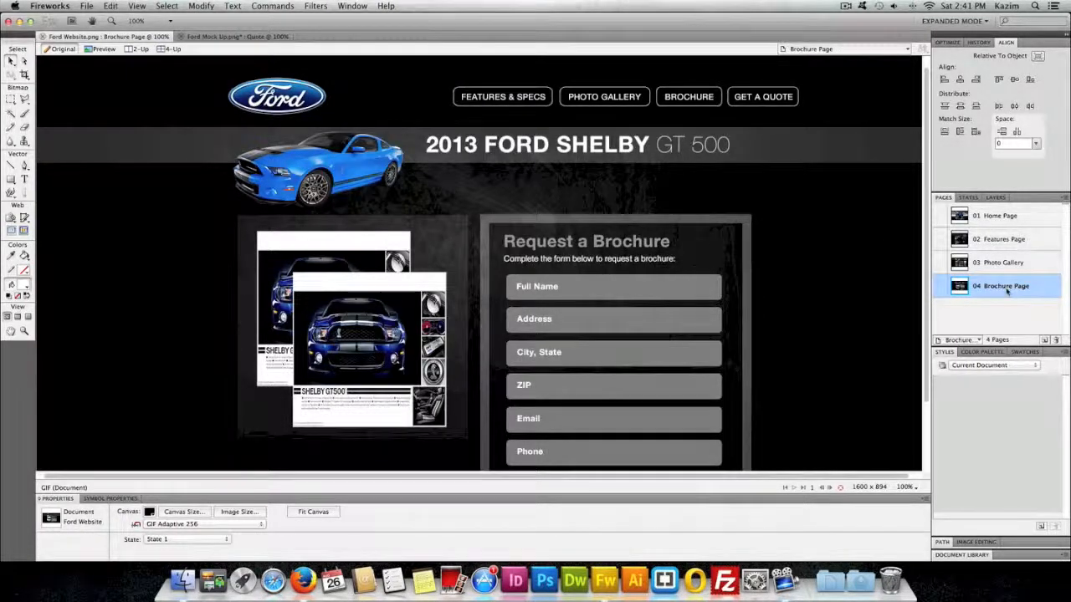
pyautogui.rightClick(1012, 291)
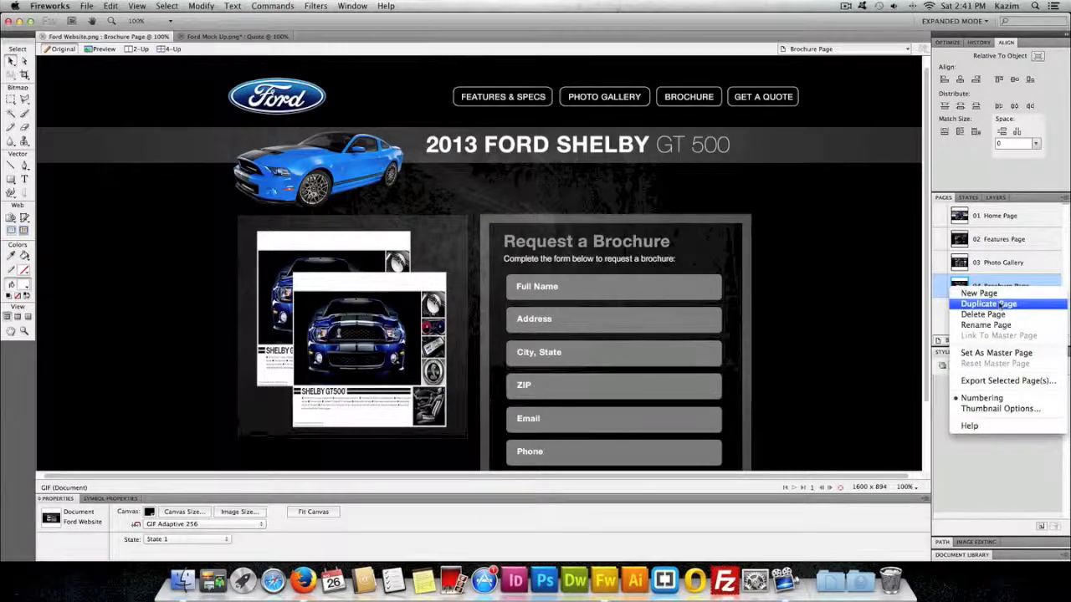
pyautogui.click(1003, 306)
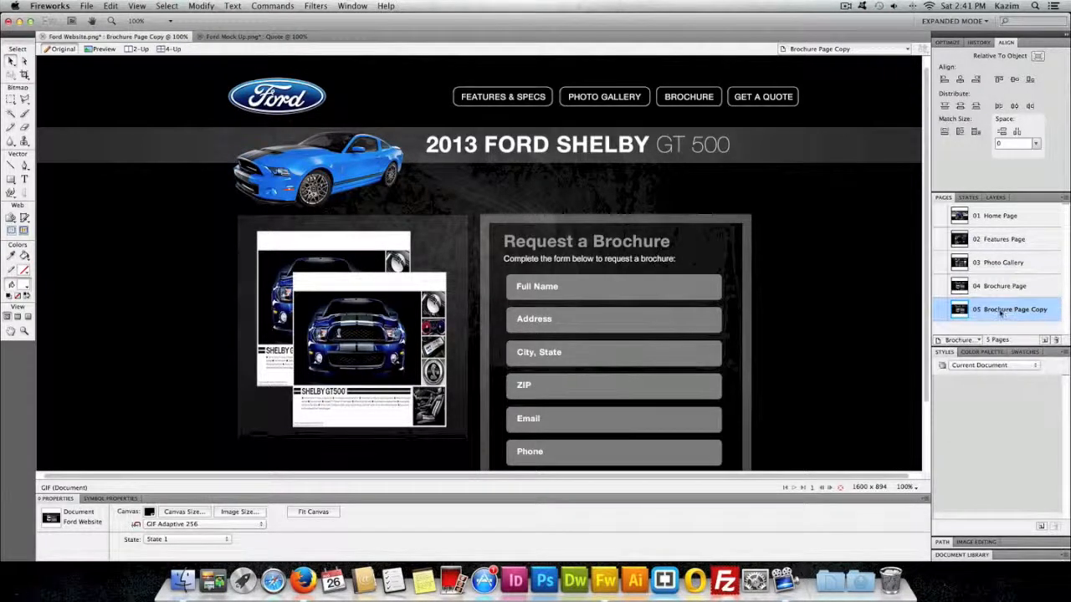
pyautogui.doubleClick(1000, 310)
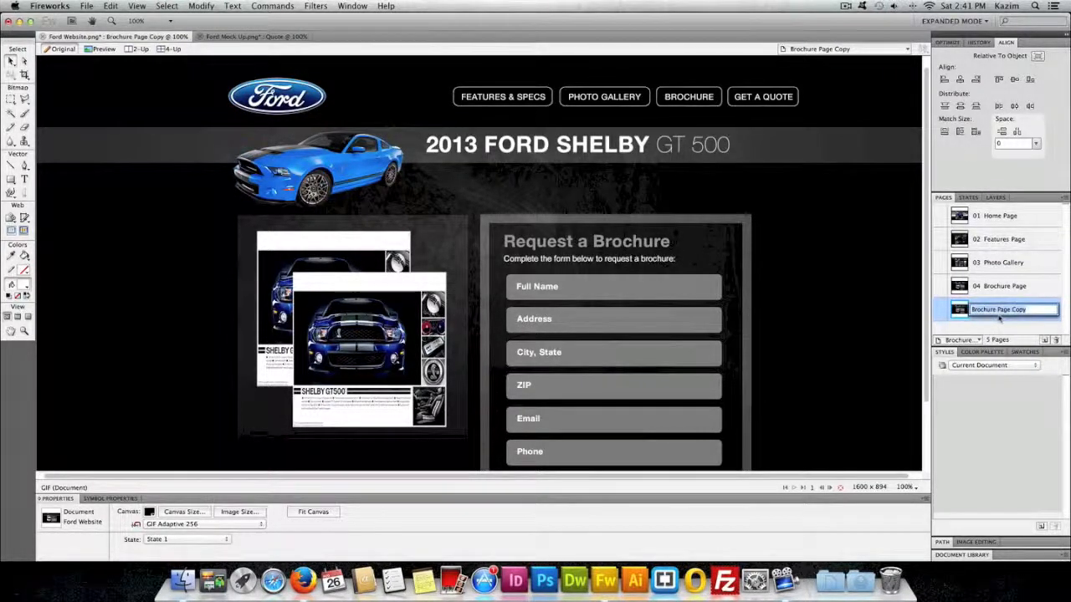
pyautogui.write('05 Quote Page')
pyautogui.press('Return')
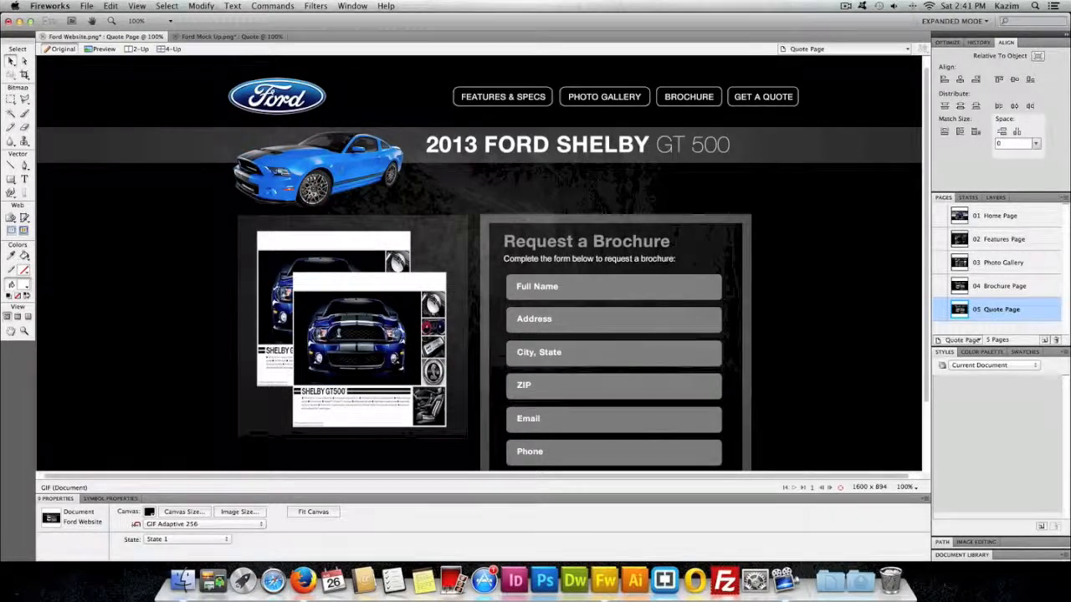
# Delete the two overlapping brochure images and their background panel beside the request form
pyautogui.scroll(-1, 757, 221)
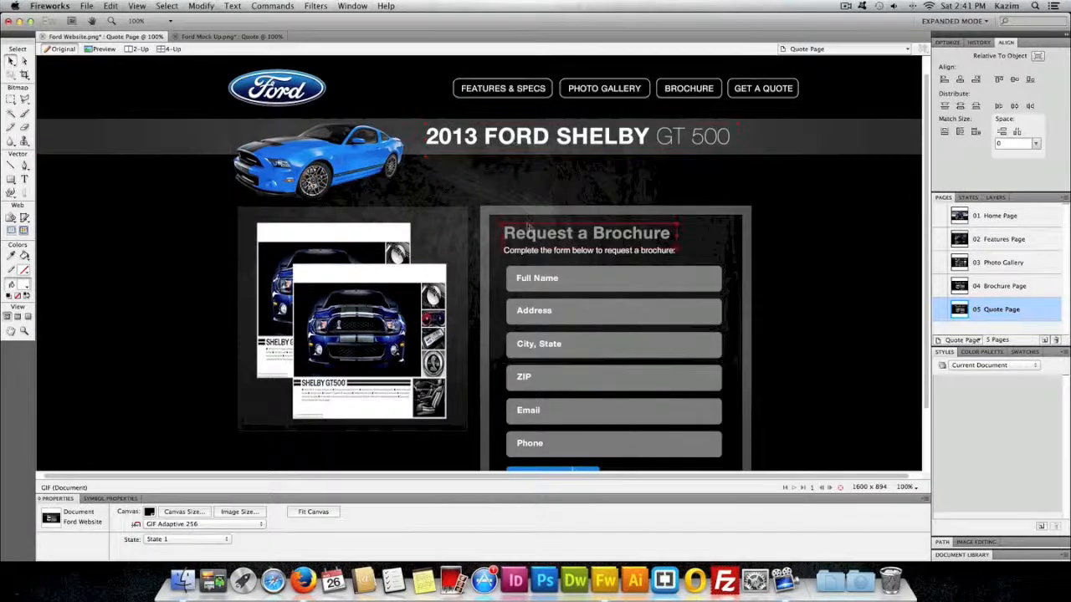
pyautogui.scroll(-1, 511, 191)
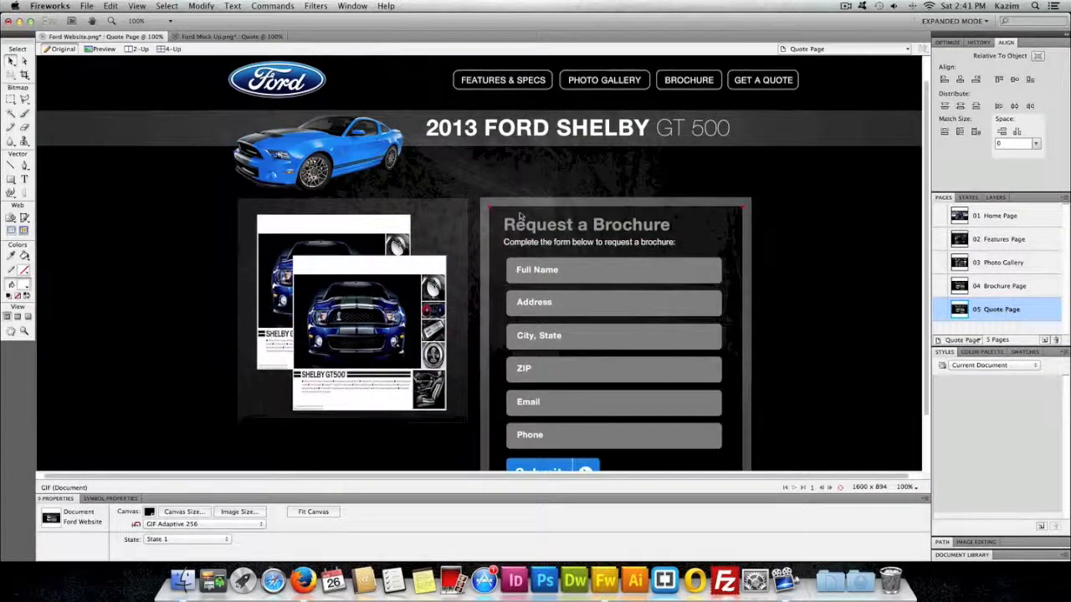
pyautogui.scroll(-2, 519, 216)
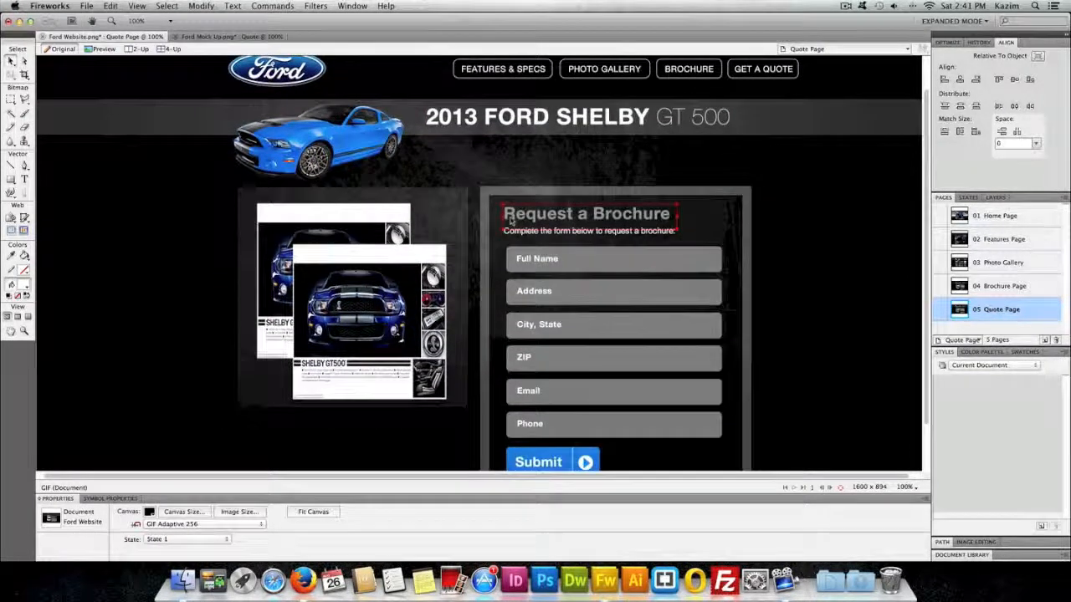
pyautogui.scroll(-2, 513, 219)
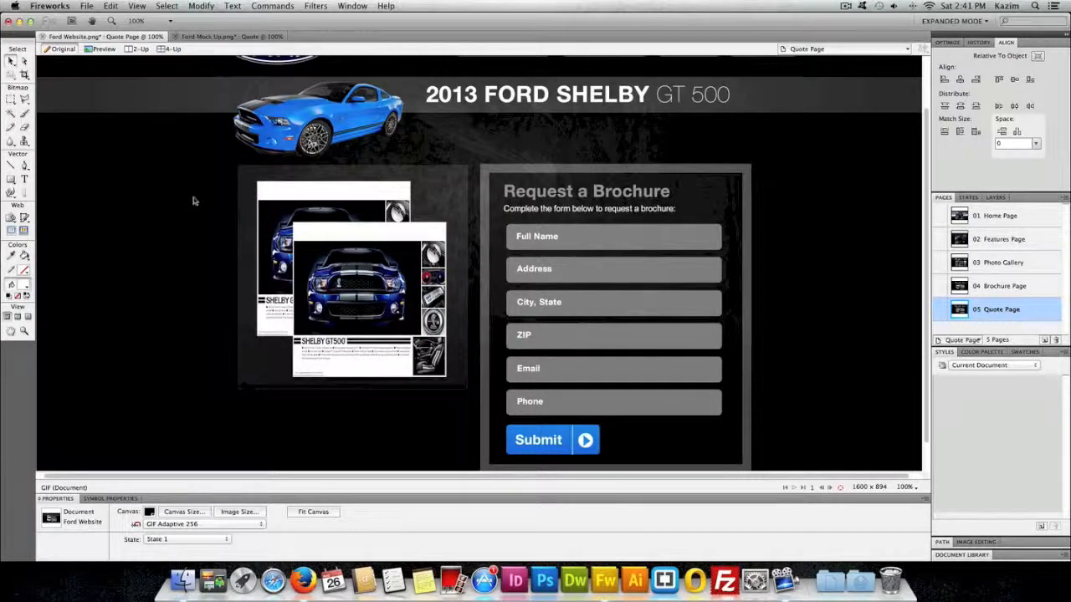
pyautogui.moveTo(194, 206); pyautogui.dragTo(441, 406)
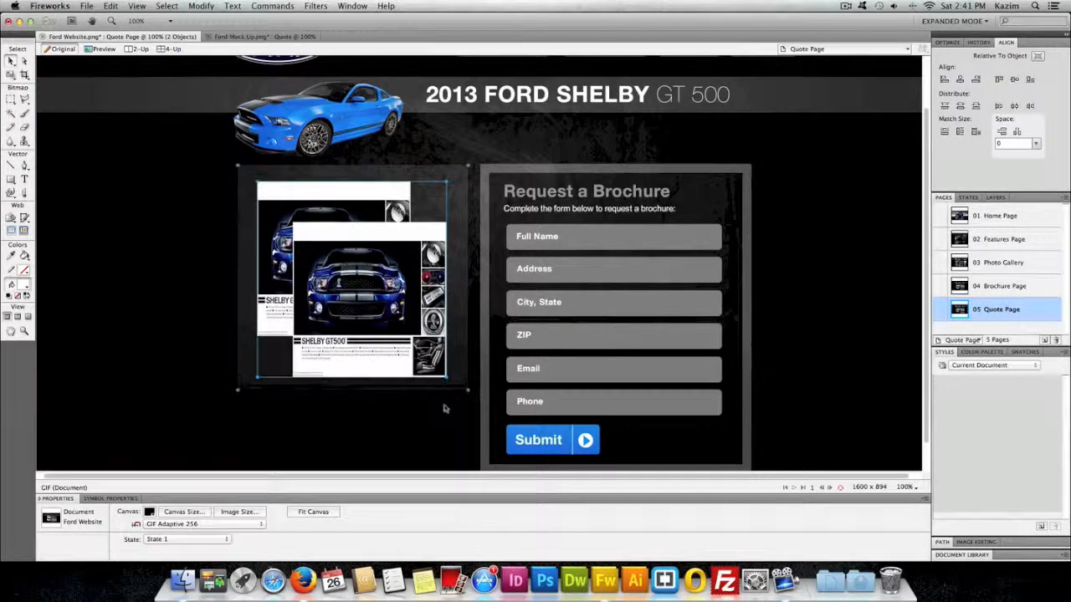
pyautogui.press('Delete')
# Select the whole request form with its frame and nudge it up to about Y 263
pyautogui.scroll(-1, 373, 240)
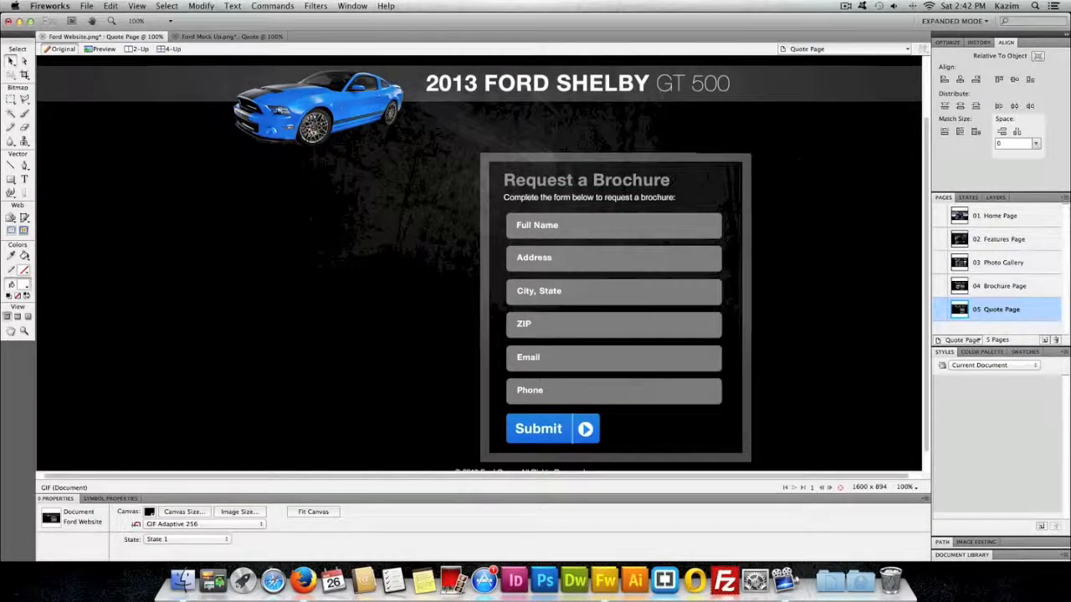
pyautogui.moveTo(446, 453); pyautogui.dragTo(440, 461)
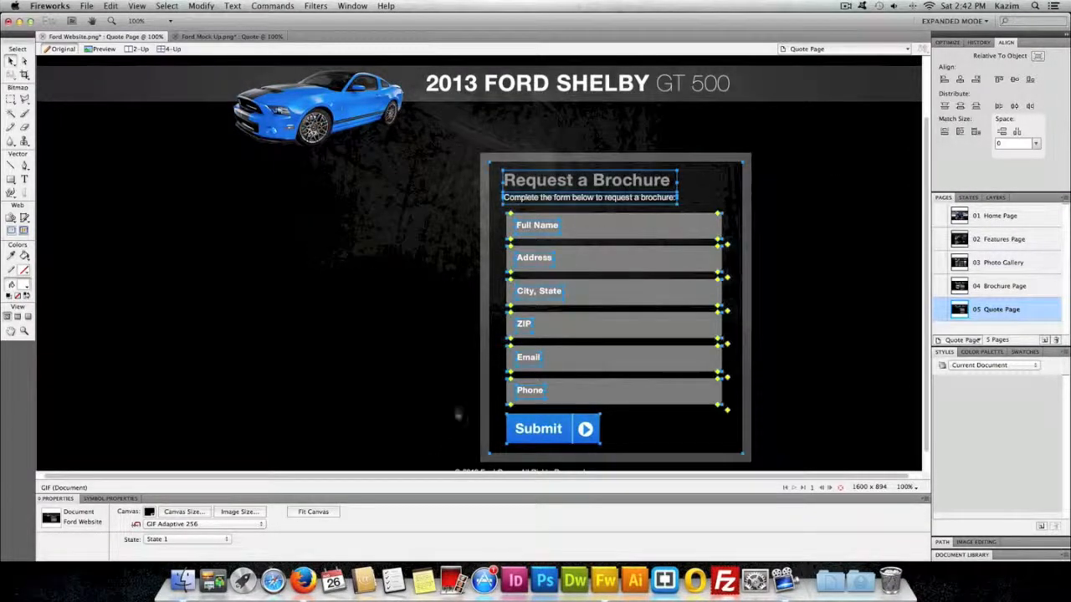
pyautogui.scroll(1, 460, 281)
pyautogui.scroll(-1, 527, 185)
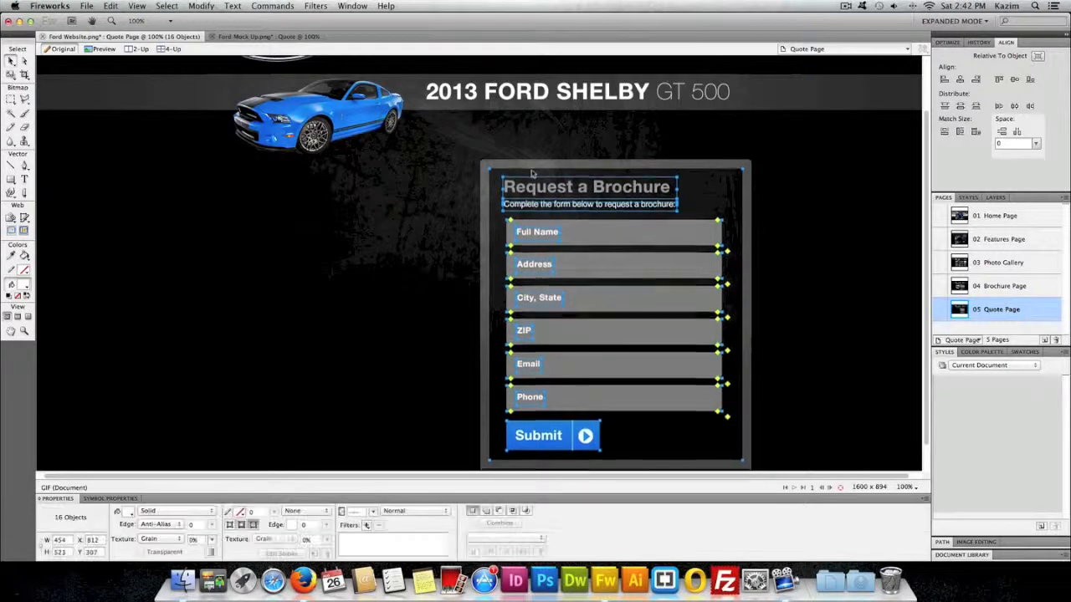
pyautogui.press('Up')
pyautogui.press('Up')
pyautogui.press('Up')
pyautogui.press('Up')
pyautogui.press('Up')
pyautogui.press('Up')
pyautogui.press('Up')
pyautogui.press('Up')
pyautogui.press('Up')
pyautogui.press('Up')
pyautogui.press('Up')
pyautogui.press('Up')
pyautogui.press('Up')
pyautogui.press('Up')
pyautogui.press('Up')
pyautogui.press('Up')
pyautogui.press('Up')
pyautogui.press('Up')
pyautogui.press('Up')
pyautogui.press('Up')
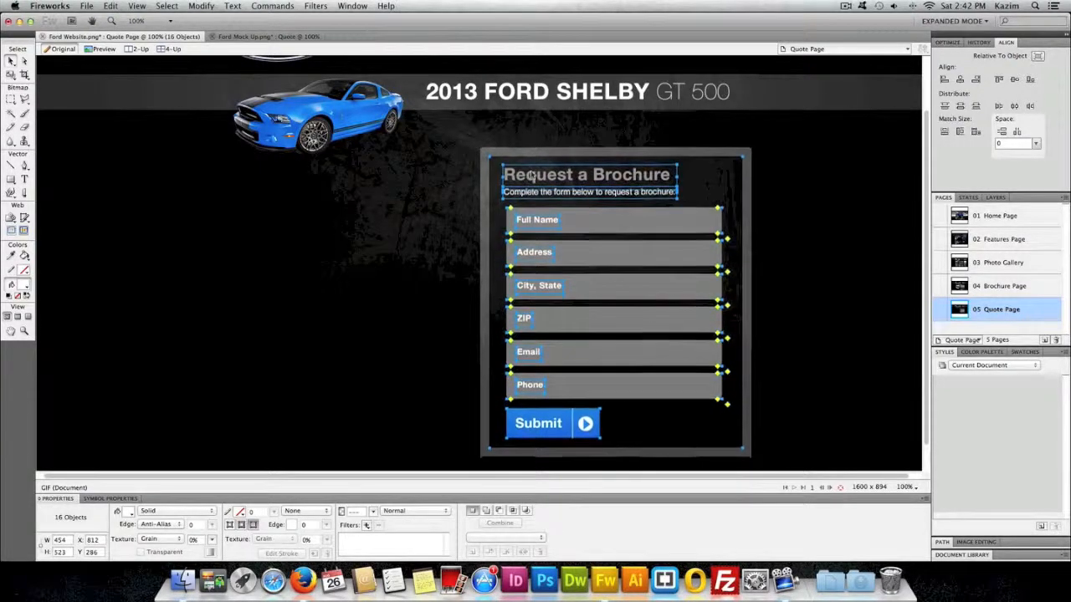
pyautogui.click(204, 172)
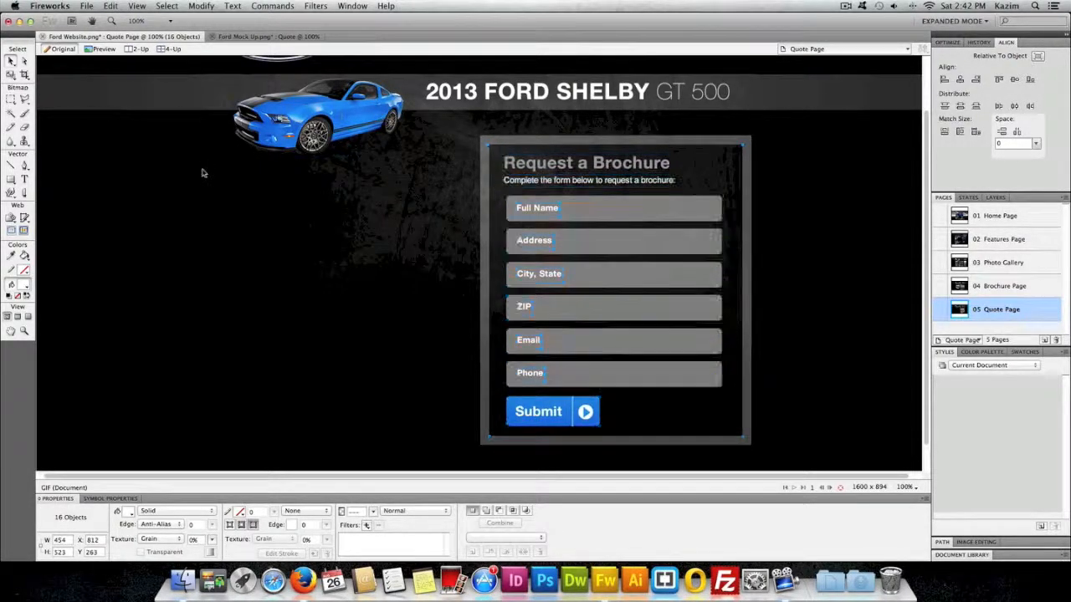
# Move the blue car image below the title band and enlarge it to about 384 × 173 px
pyautogui.scroll(1, 205, 172)
pyautogui.moveTo(278, 142); pyautogui.dragTo(376, 199)
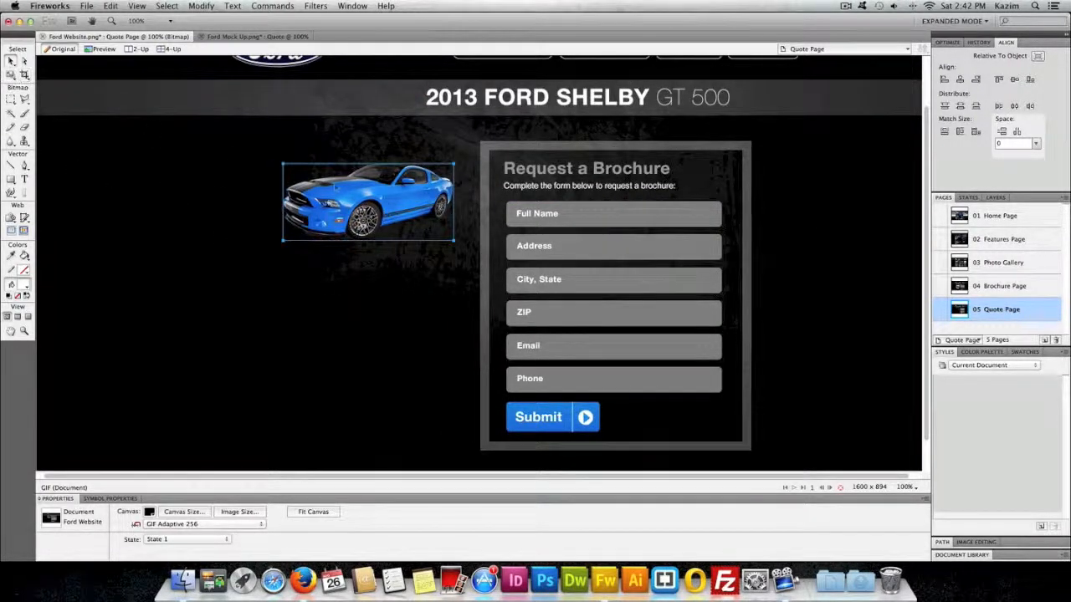
pyautogui.click(334, 185)
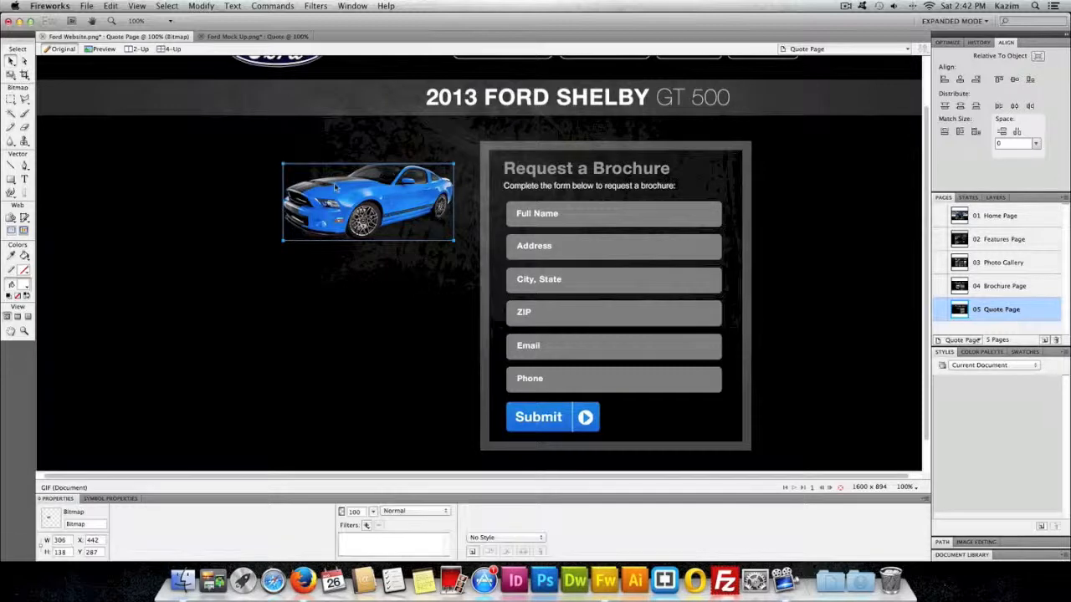
pyautogui.click(11, 75)
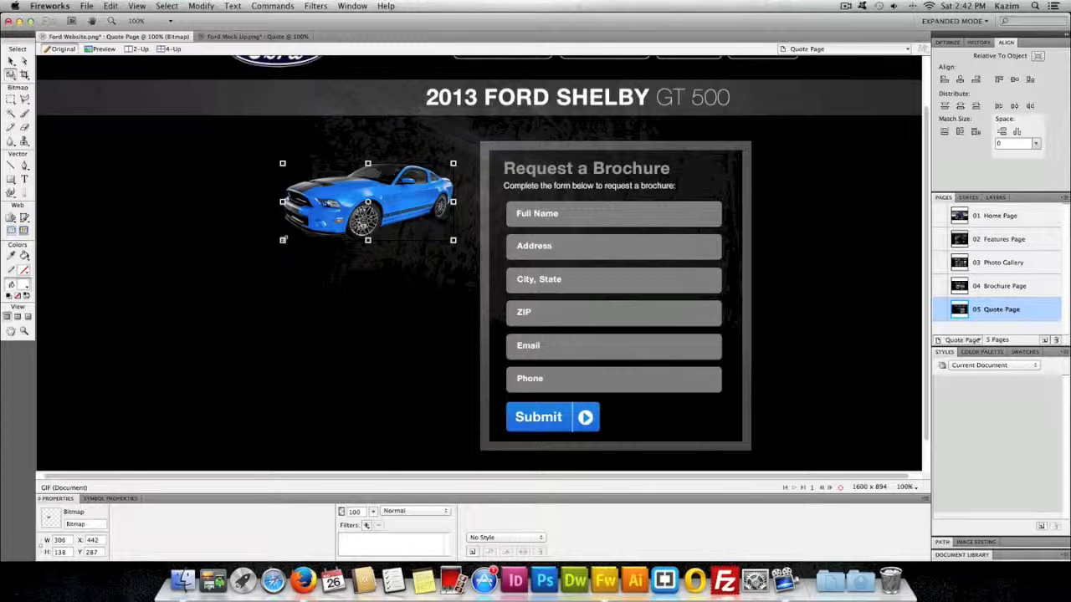
pyautogui.moveTo(283, 241)
pyautogui.mouseDown()
pyautogui.moveTo(238, 261)
pyautogui.moveTo(308, 228)
pyautogui.mouseUp()
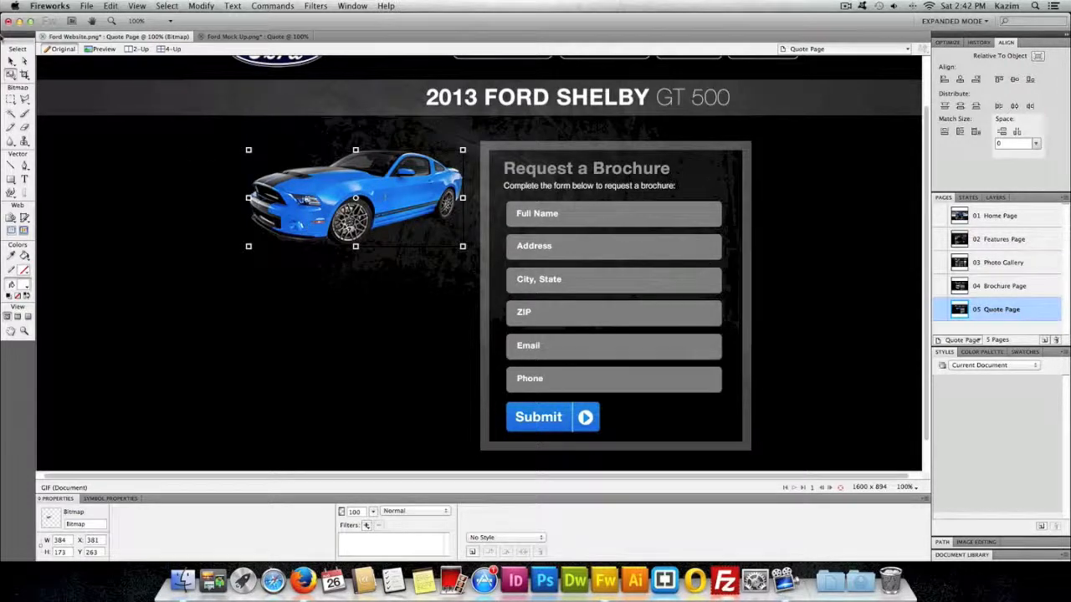
pyautogui.click(12, 62)
pyautogui.click(136, 146)
# Move the "2013 FORD SHELBY GT 500" title left above the car and delete the grey band behind it
pyautogui.scroll(1, 137, 145)
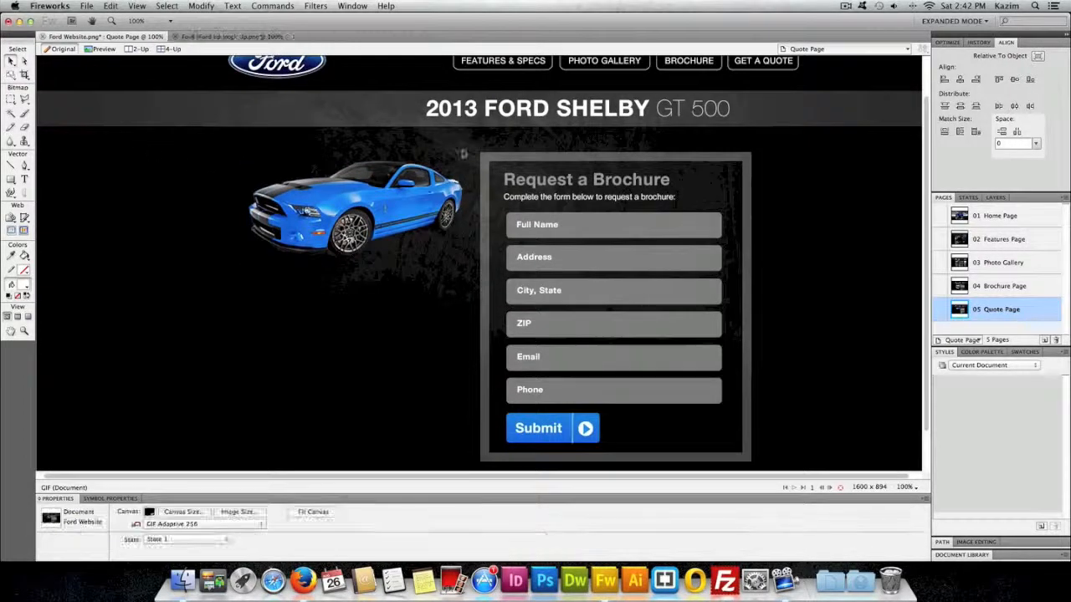
pyautogui.moveTo(486, 113); pyautogui.dragTo(300, 114)
pyautogui.scroll(1, 158, 119)
pyautogui.click(139, 112)
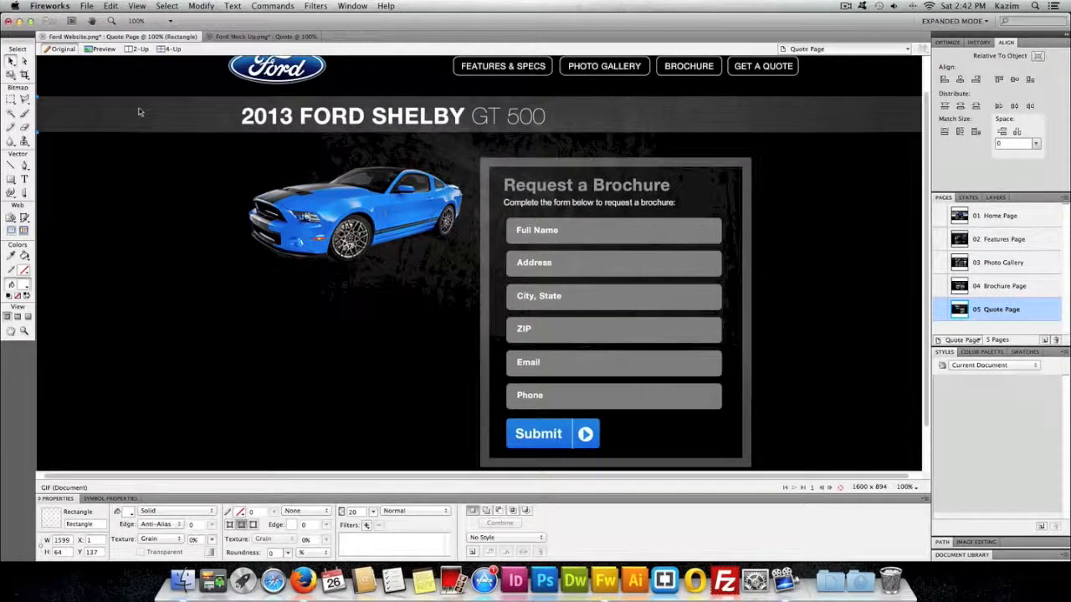
pyautogui.press('Delete')
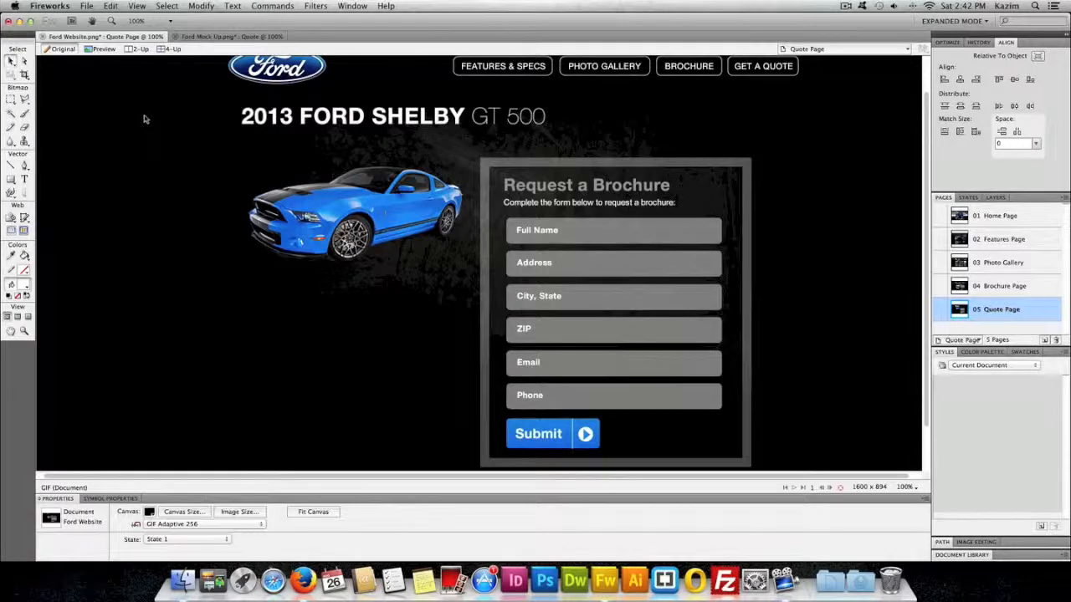
# Break the title after "SHELBY" so "GT 500" sits on a second line, and shift the text slightly down and left
pyautogui.doubleClick(472, 118)
pyautogui.moveTo(451, 115); pyautogui.dragTo(378, 129)
pyautogui.click(451, 120)
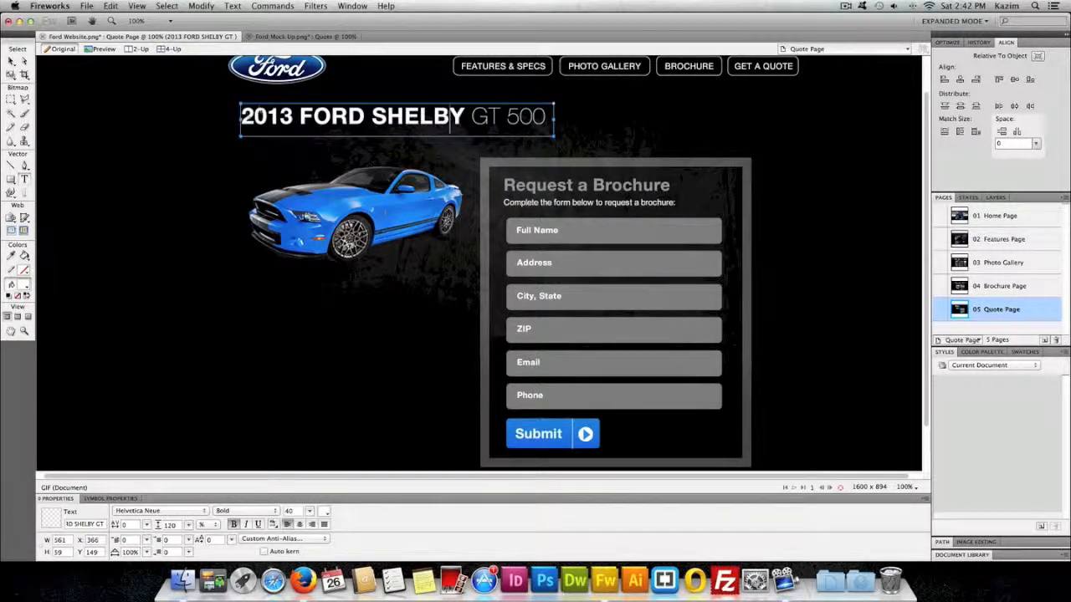
pyautogui.moveTo(244, 118); pyautogui.dragTo(438, 118)
pyautogui.click(462, 117)
pyautogui.press('Return')
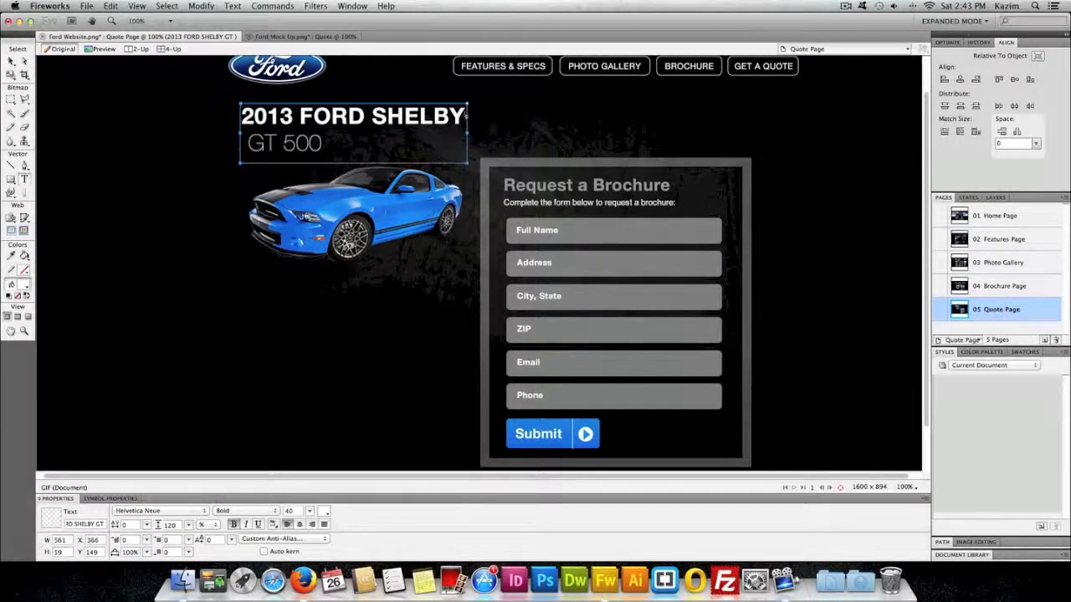
pyautogui.click(10, 61)
pyautogui.click(148, 132)
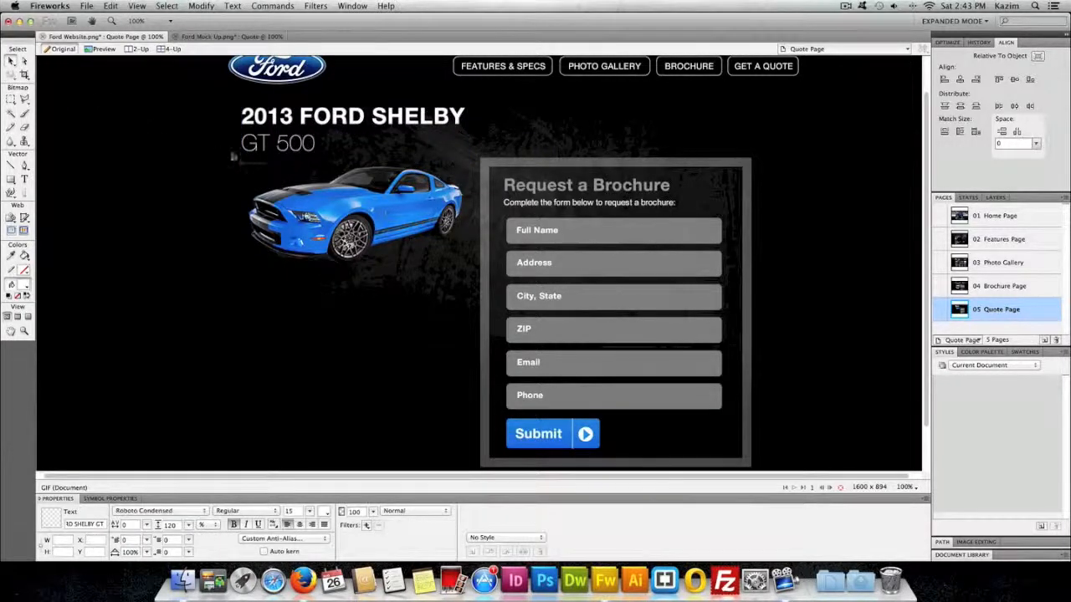
pyautogui.moveTo(250, 154); pyautogui.dragTo(246, 159)
pyautogui.click(190, 185)
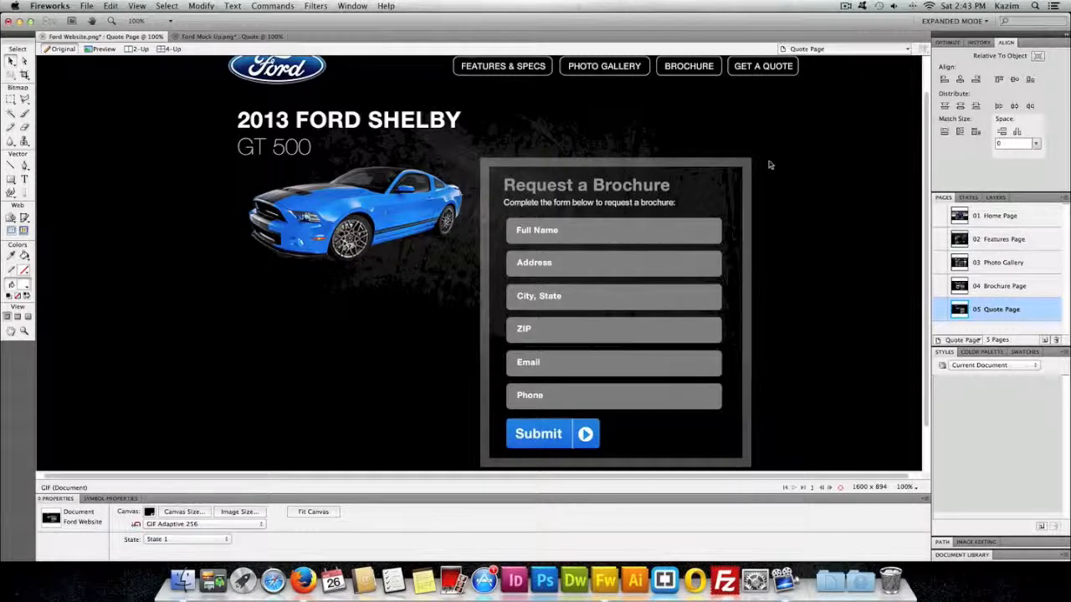
# Move the entire request form up and right, aligning its right edge with the GET A QUOTE button
pyautogui.moveTo(770, 165); pyautogui.dragTo(469, 462)
pyautogui.moveTo(571, 166); pyautogui.dragTo(617, 118)
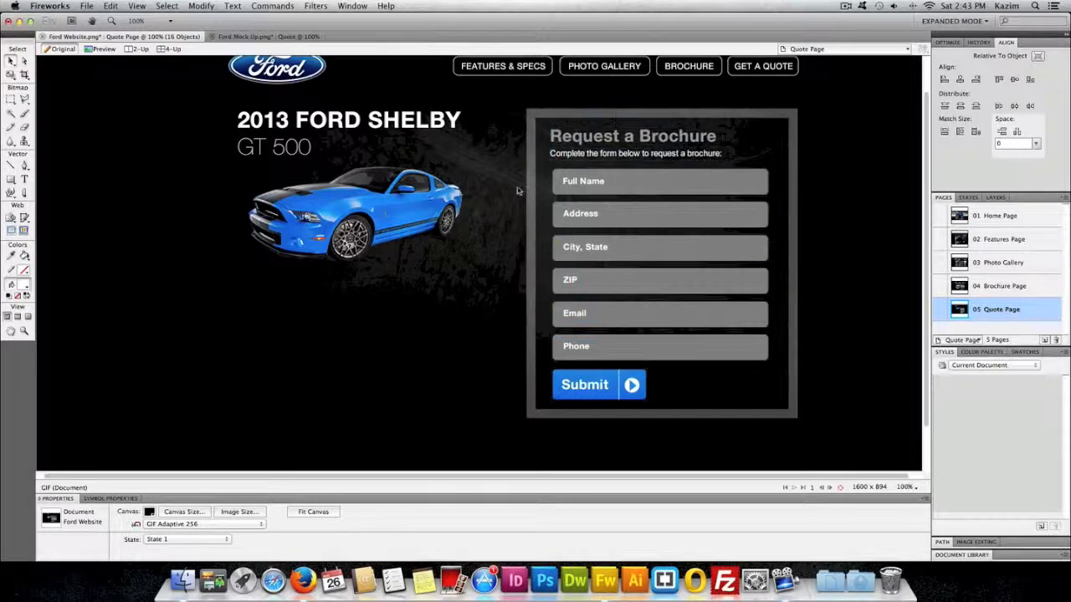
pyautogui.click(518, 188)
# Enlarge the car image to about 470 × 212 px and position it under the title at about X 367, Y 257
pyautogui.click(332, 206)
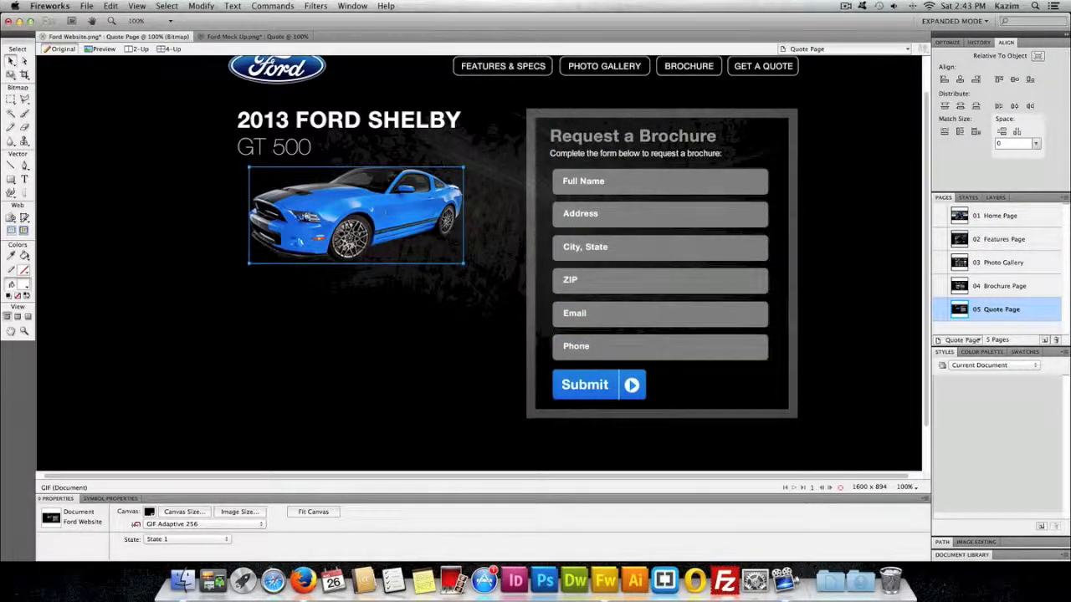
pyautogui.click(11, 73)
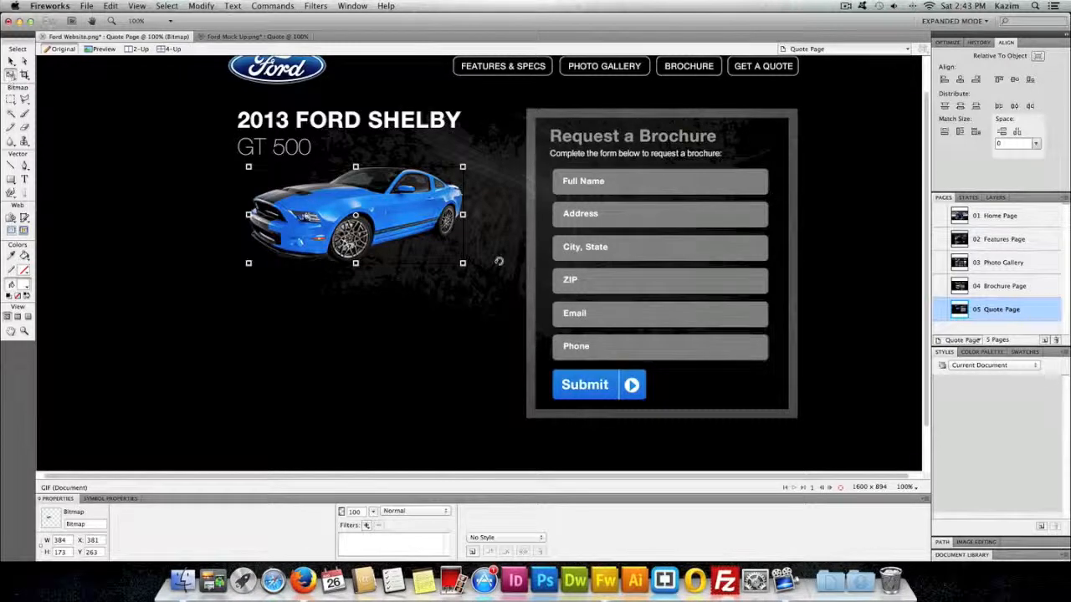
pyautogui.moveTo(462, 262); pyautogui.dragTo(509, 286)
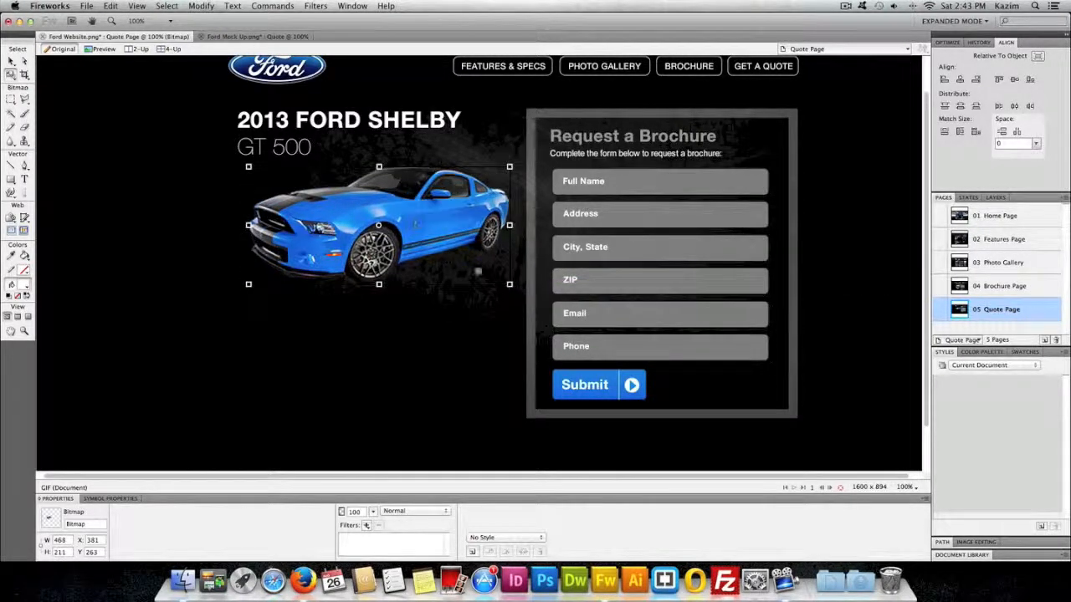
pyautogui.moveTo(448, 256); pyautogui.dragTo(441, 254)
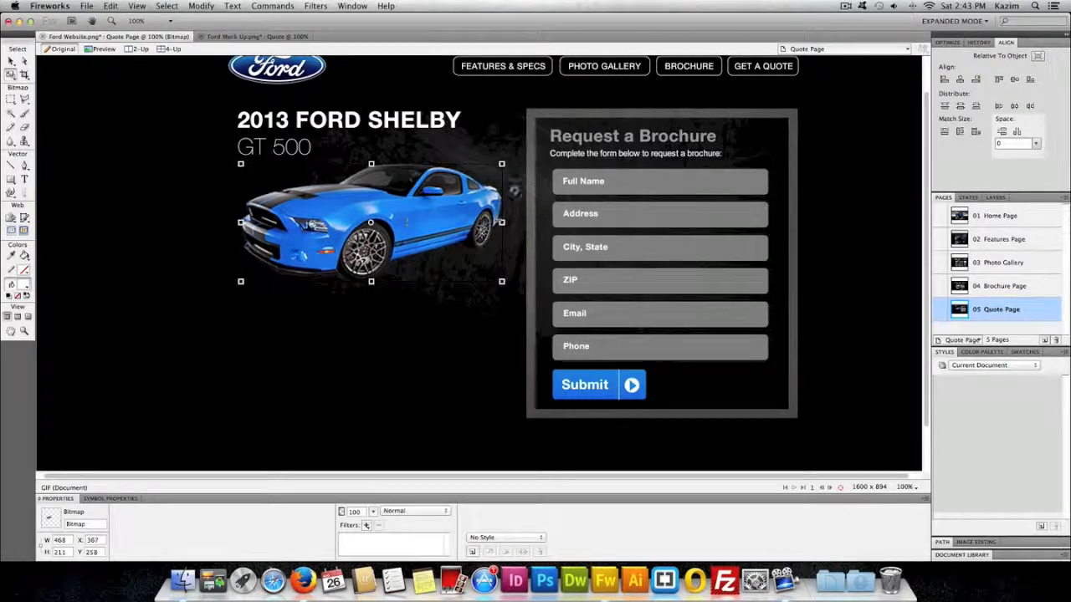
pyautogui.moveTo(502, 164); pyautogui.dragTo(504, 163)
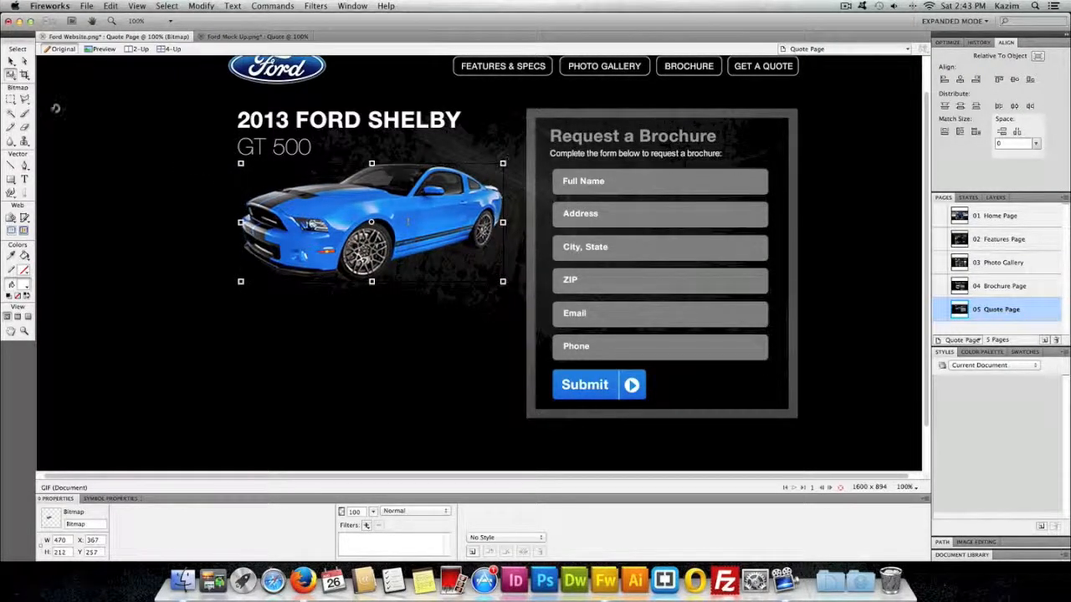
pyautogui.click(169, 178)
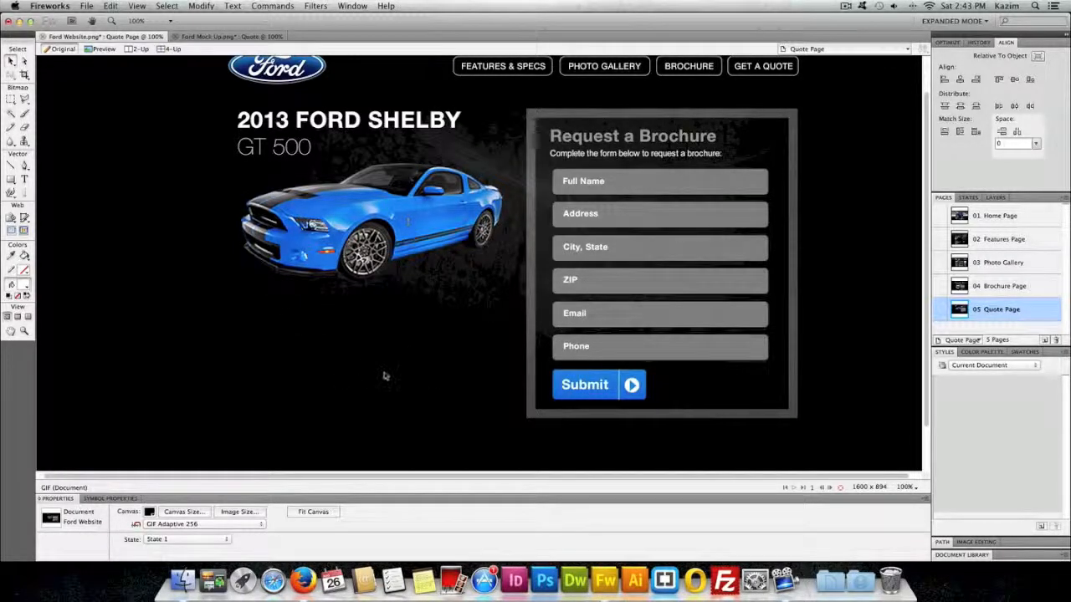
# Change the form heading to "Request a Price Quote"
pyautogui.doubleClick(613, 138)
pyautogui.moveTo(549, 138); pyautogui.dragTo(707, 139)
pyautogui.click(675, 141)
pyautogui.moveTo(638, 138); pyautogui.dragTo(724, 139)
pyautogui.press('BackSpace')
pyautogui.write('Price Quot')
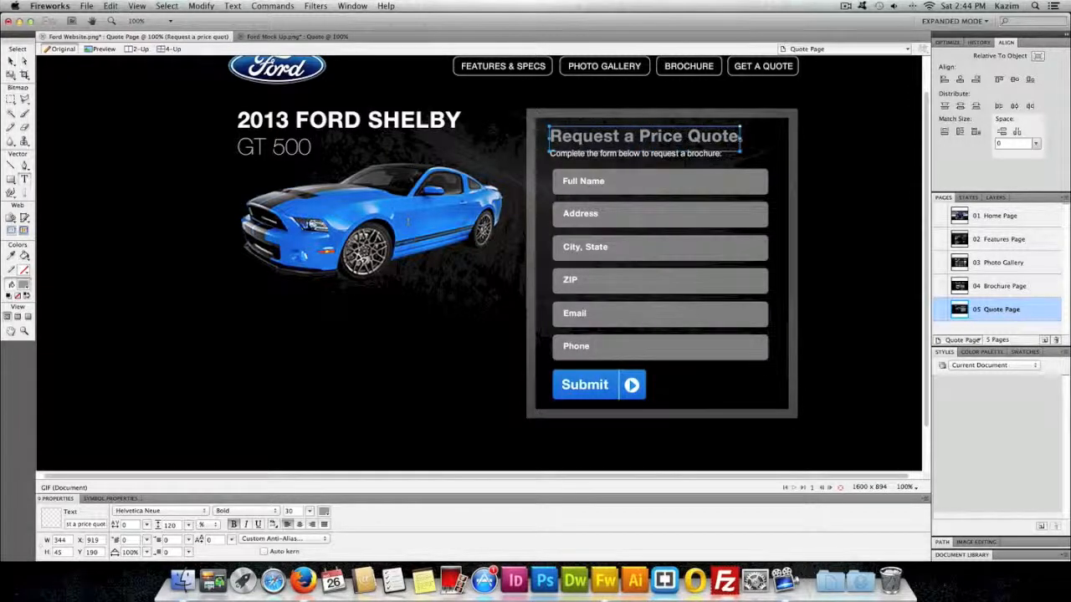
# Change the form's instruction to "Complete the form below to request a price quote:" and align the heading and instruction with the input fields' left edge
pyautogui.click(626, 153)
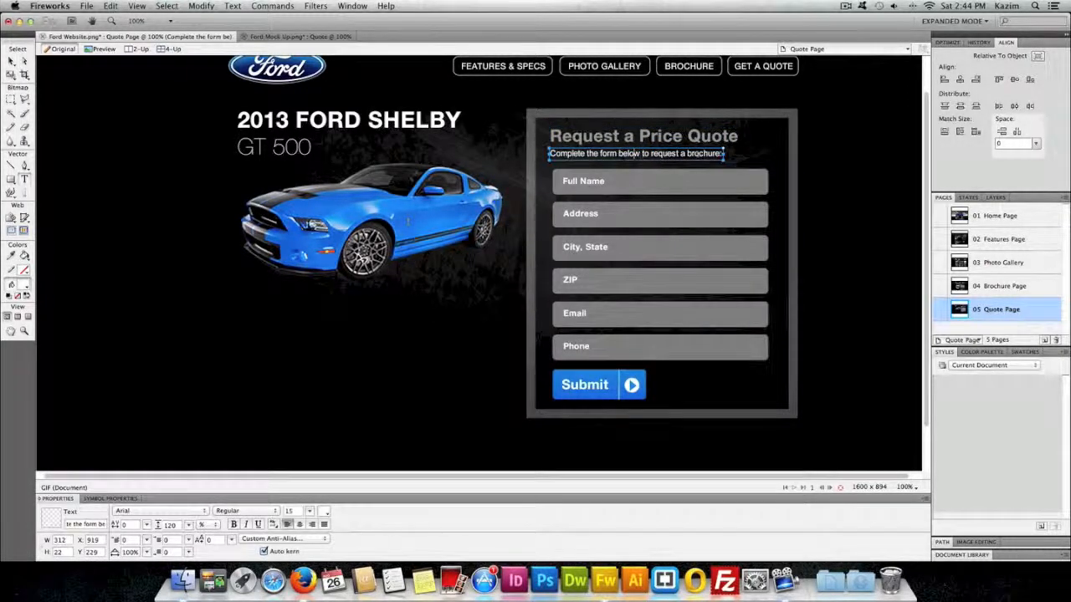
pyautogui.moveTo(687, 153); pyautogui.dragTo(723, 154)
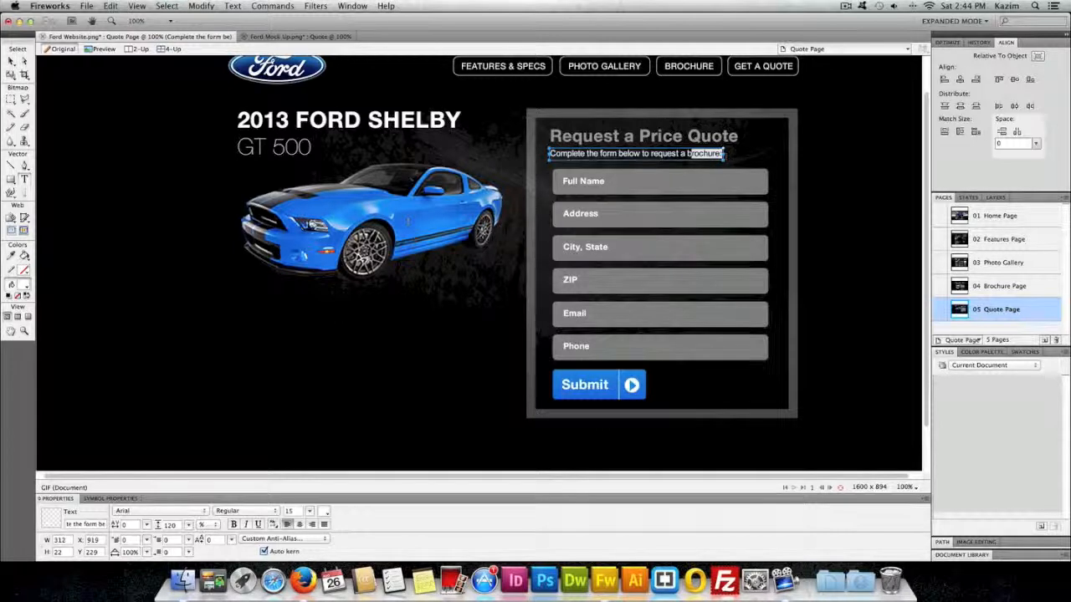
pyautogui.write('price quote:')
pyautogui.click(59, 125)
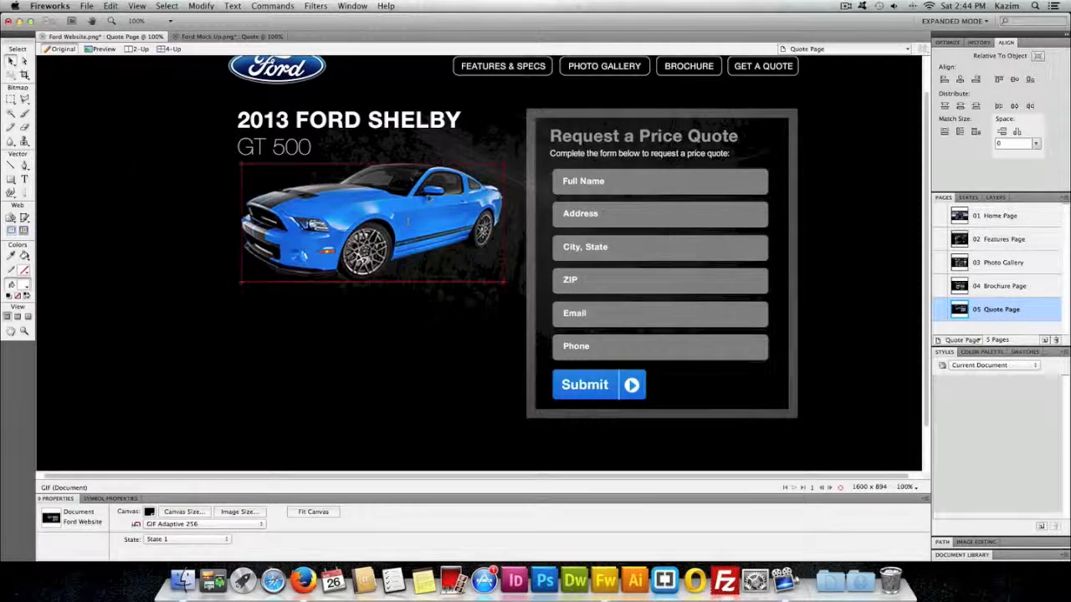
pyautogui.moveTo(567, 157); pyautogui.dragTo(578, 137)
pyautogui.click(496, 119)
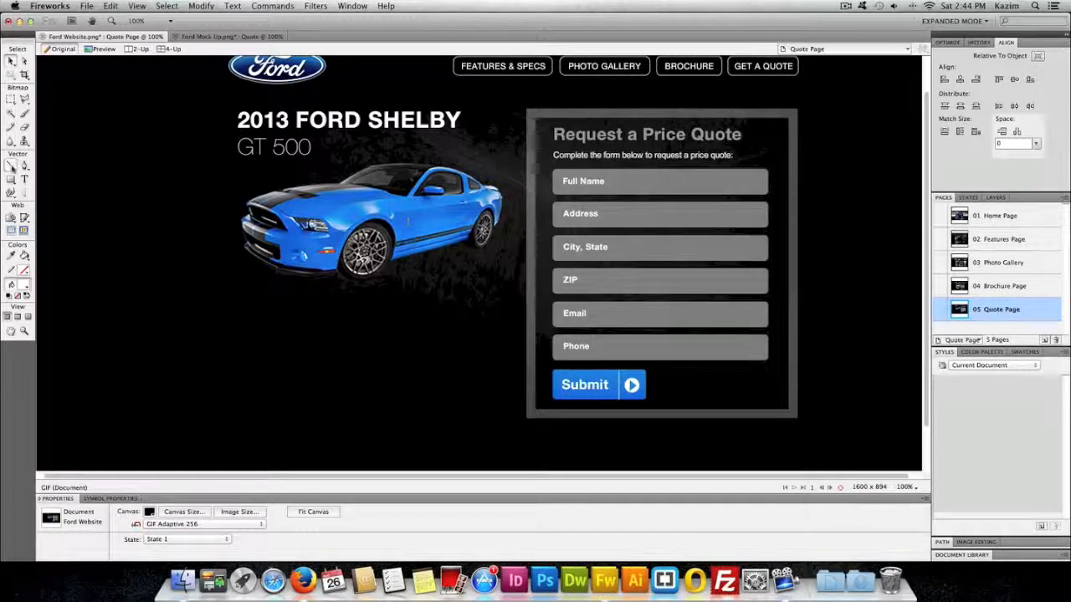
# Draw a horizontal line about 318 px wide below the car image and give it a Single Dash stroke
pyautogui.click(11, 165)
pyautogui.moveTo(241, 308); pyautogui.dragTo(419, 312)
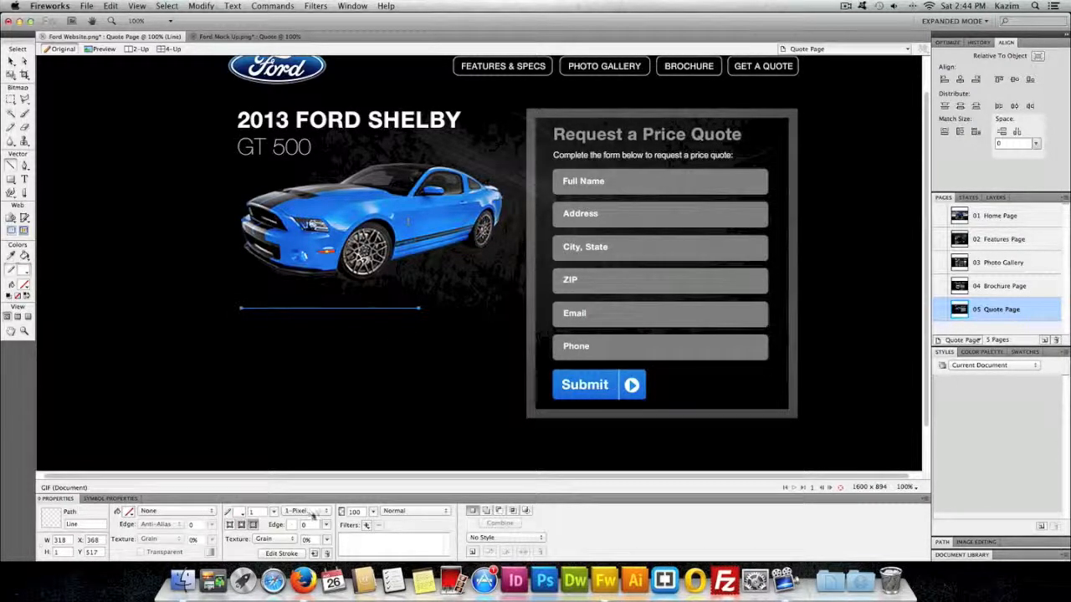
pyautogui.click(285, 553)
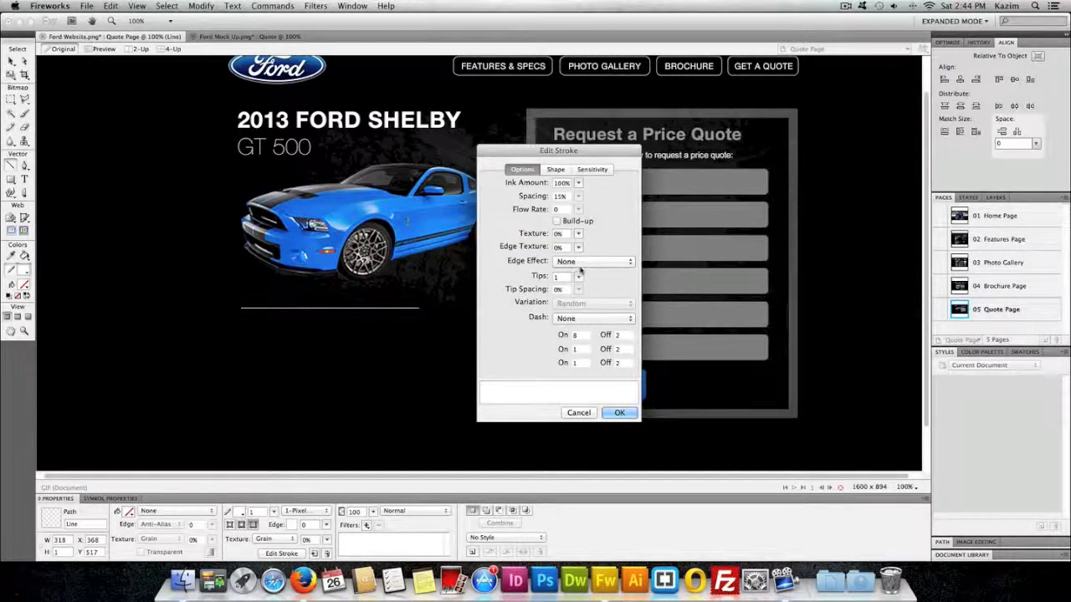
pyautogui.click(596, 321)
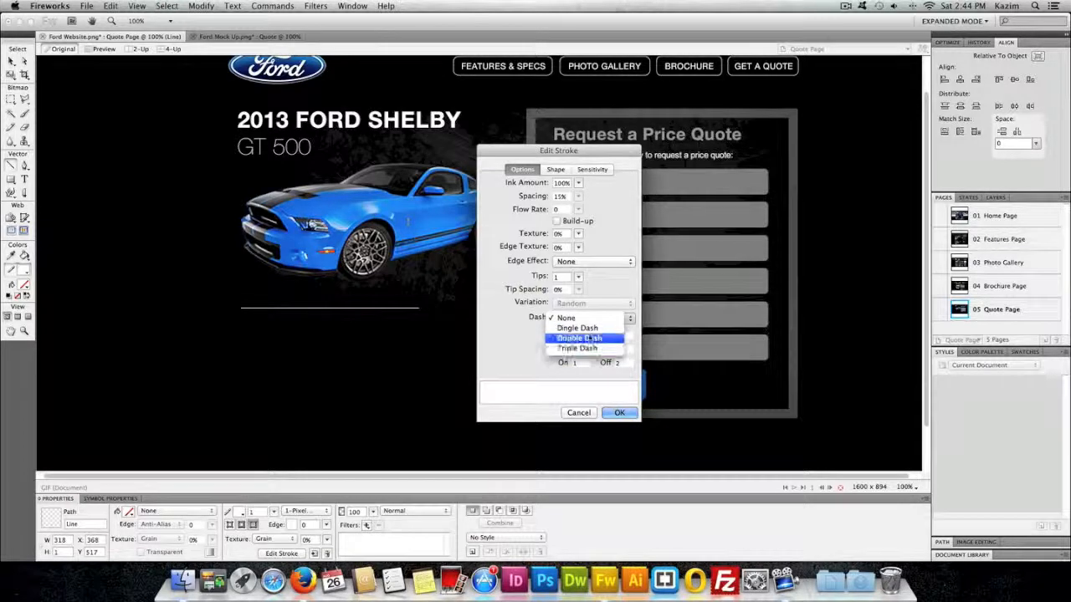
pyautogui.click(590, 327)
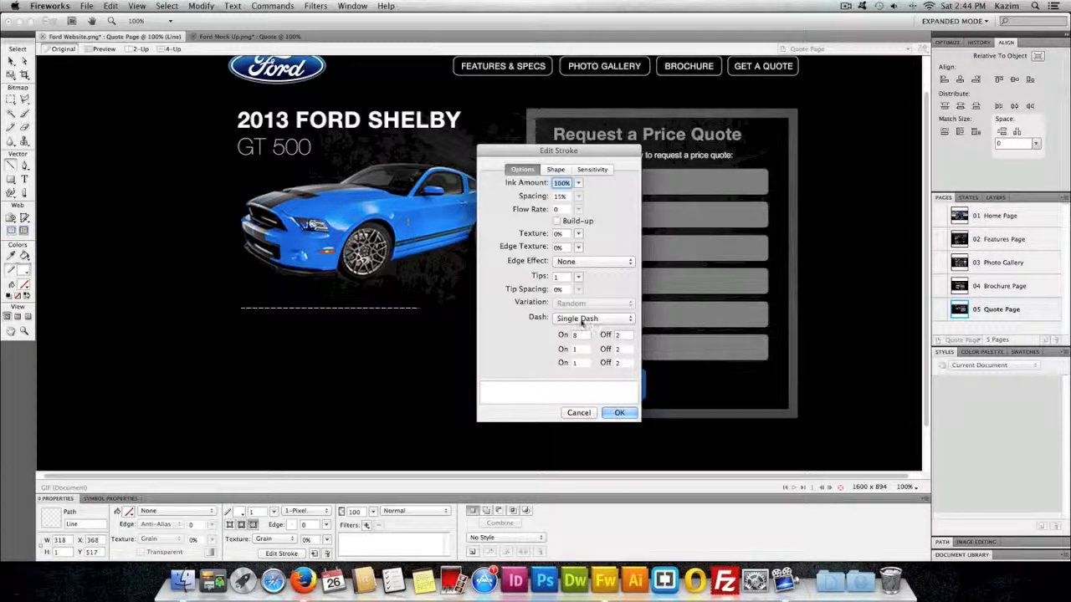
pyautogui.click(625, 414)
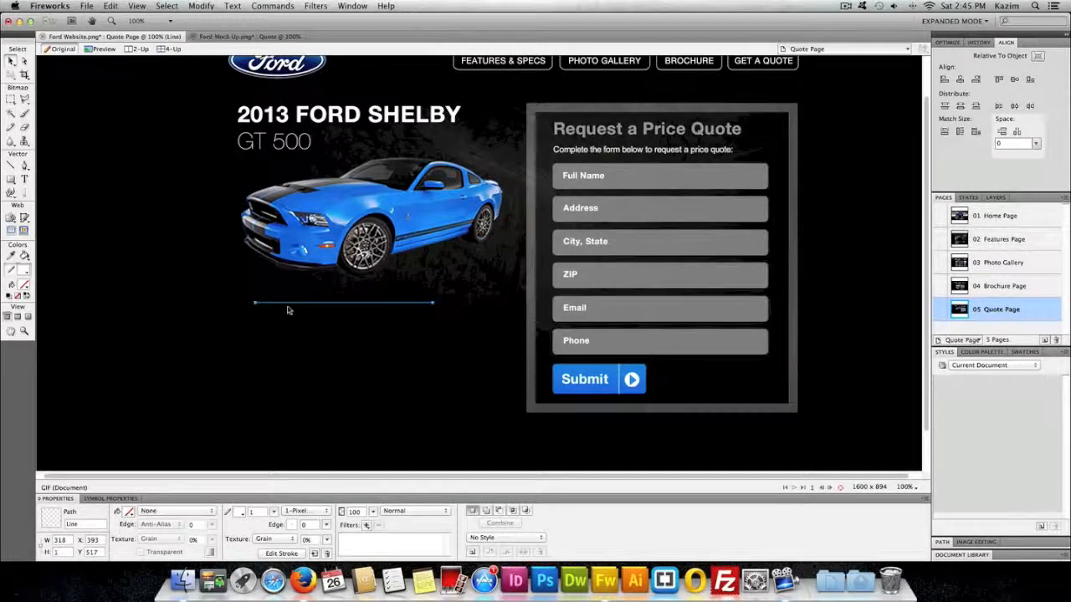
# Lengthen the dashed line to about 444 px and center it under the car at about X 380, Y 516
pyautogui.click(289, 320)
pyautogui.click(284, 305)
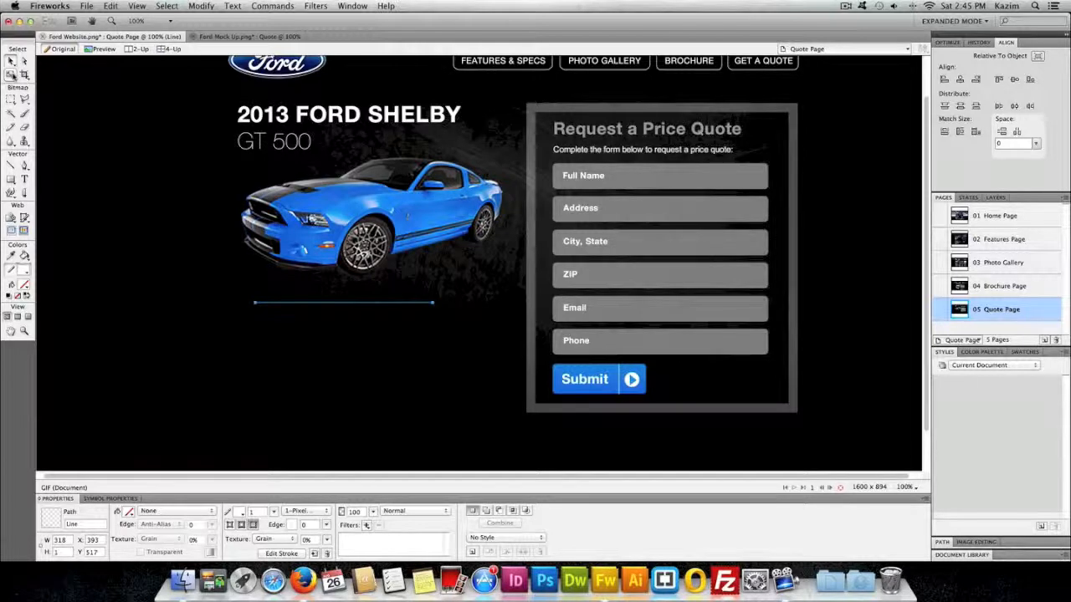
pyautogui.click(12, 74)
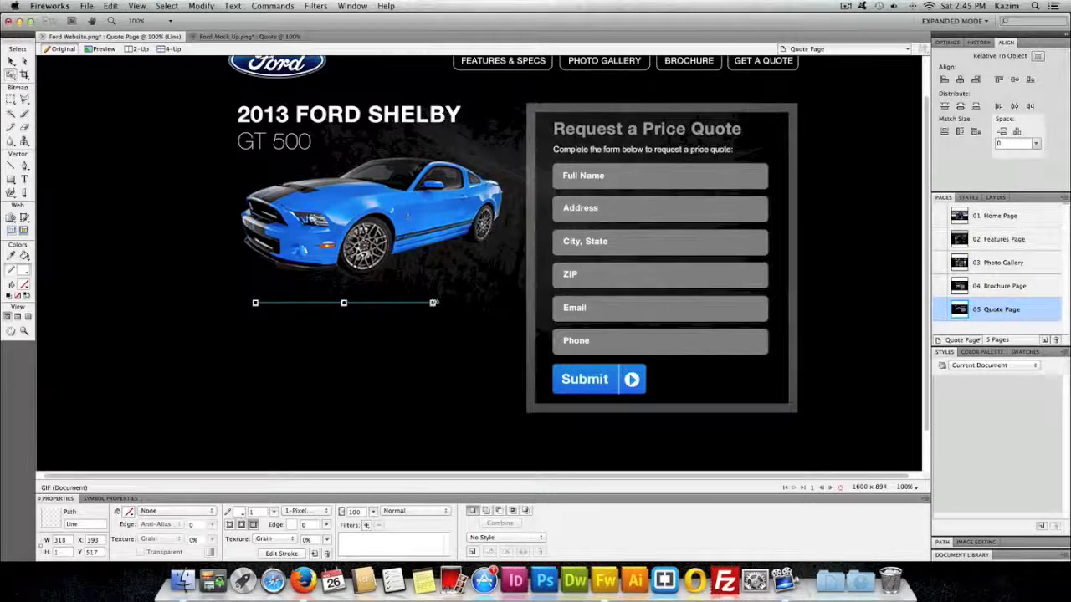
pyautogui.moveTo(432, 303); pyautogui.dragTo(503, 303)
pyautogui.click(12, 61)
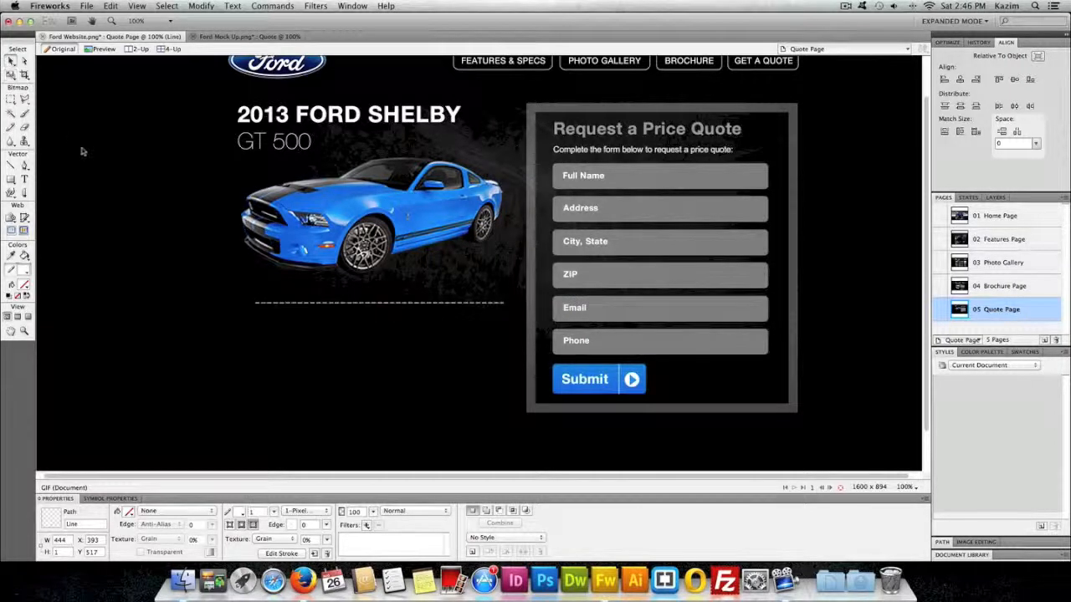
pyautogui.click(81, 148)
pyautogui.moveTo(327, 305); pyautogui.dragTo(317, 307)
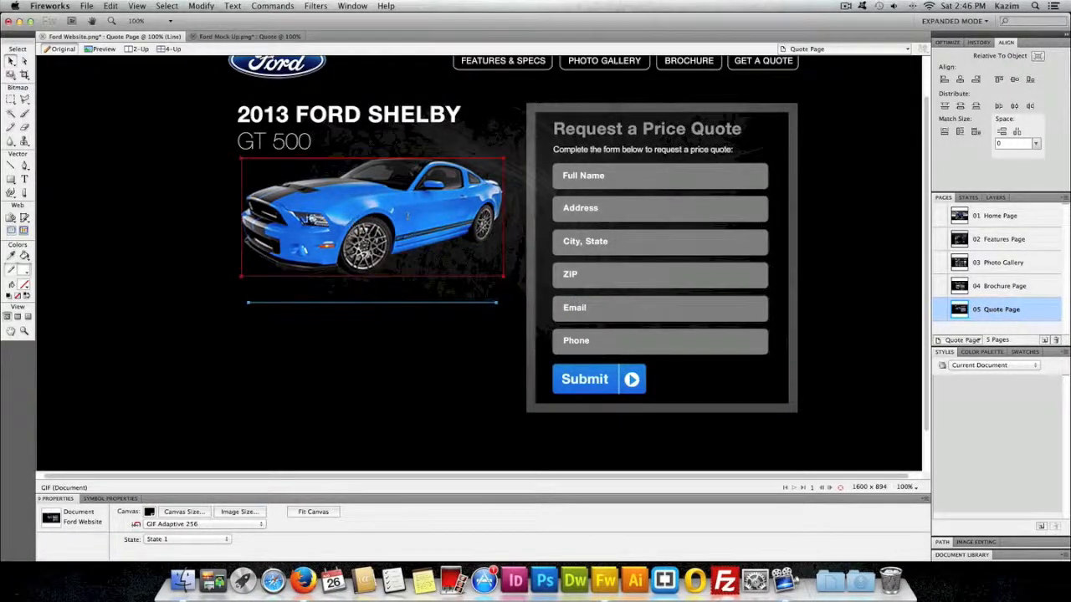
# Duplicate the dashed line straight below the first one, at about X 380, Y 610
pyautogui.click(349, 305)
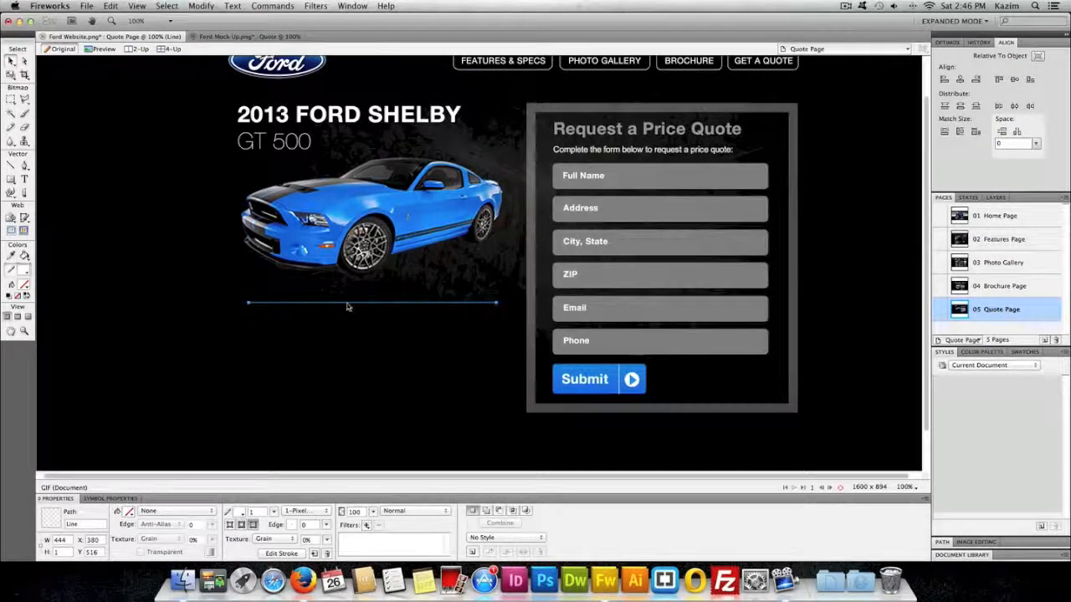
pyautogui.moveTo(348, 306); pyautogui.dragTo(350, 361)
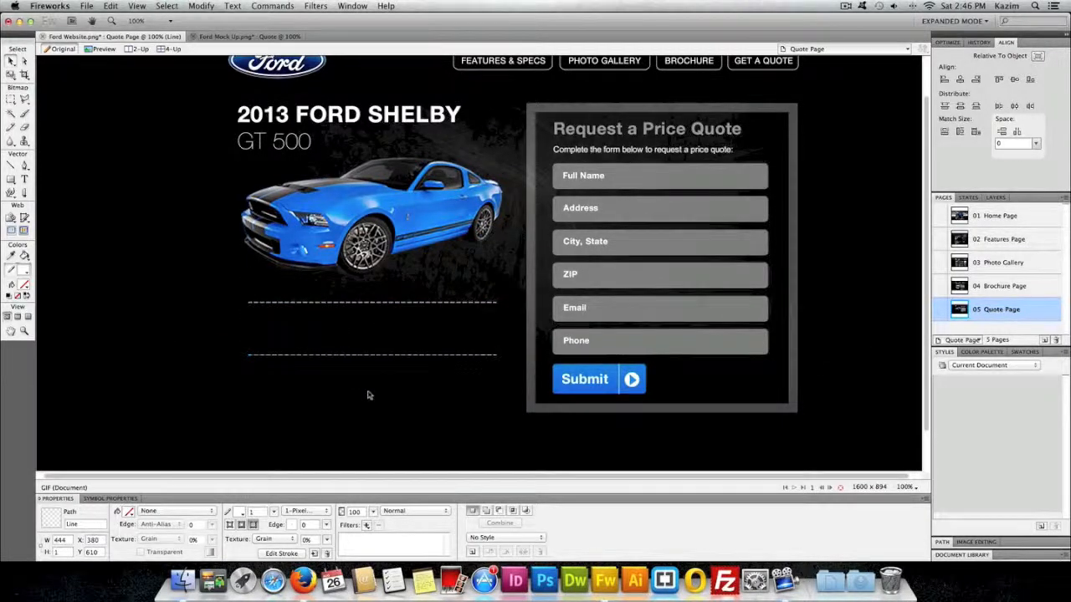
pyautogui.click(372, 395)
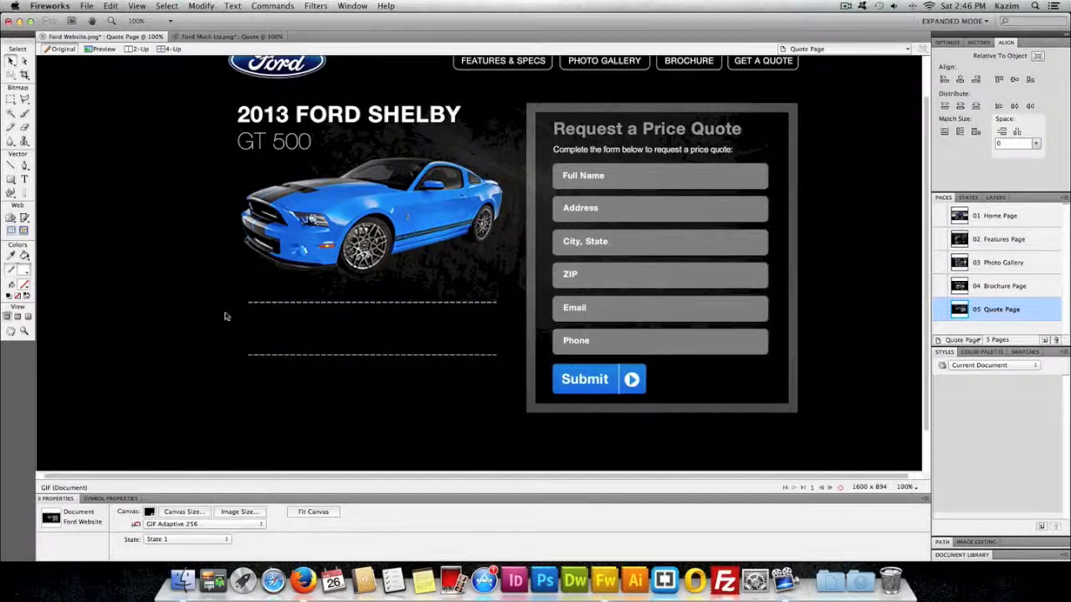
# Duplicate the car title below the dashed lines and replace "GT 500" in the copy with "Starting at"
pyautogui.scroll(1, 222, 305)
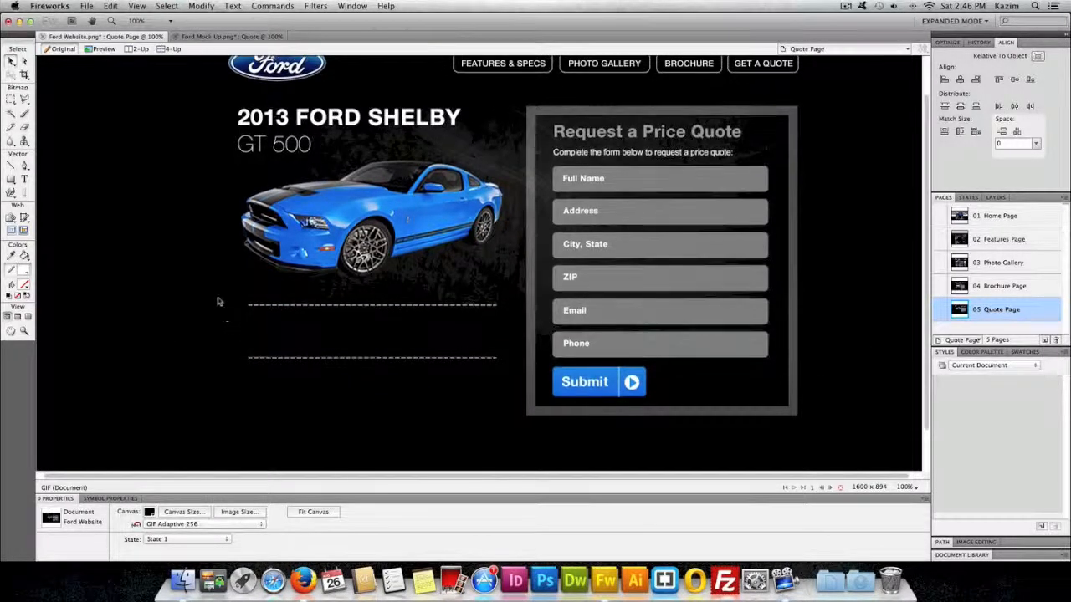
pyautogui.click(255, 157)
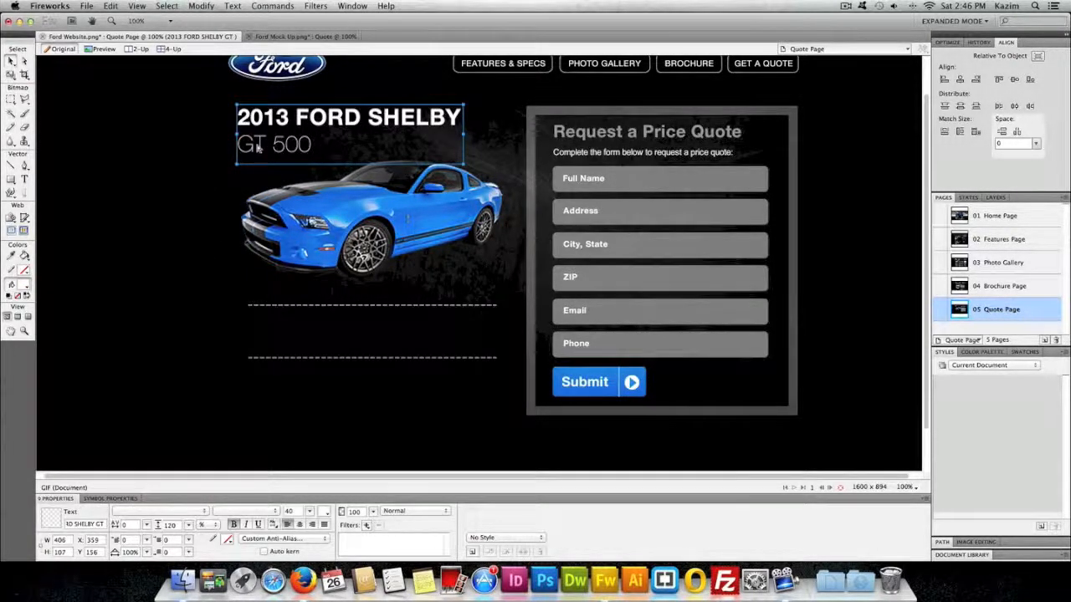
pyautogui.moveTo(258, 148); pyautogui.dragTo(259, 422)
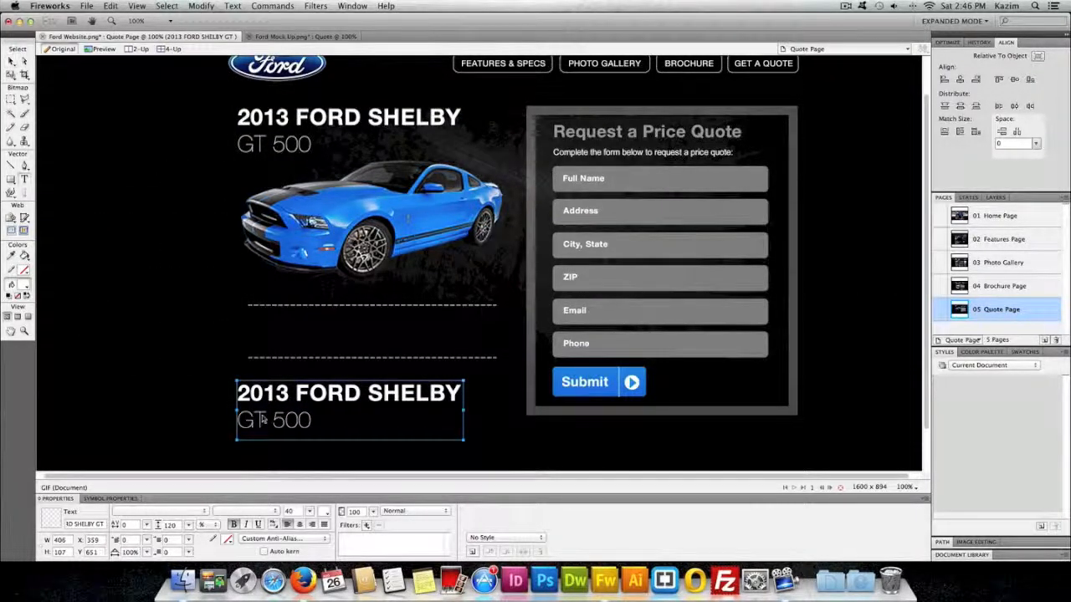
pyautogui.moveTo(239, 421); pyautogui.dragTo(313, 420)
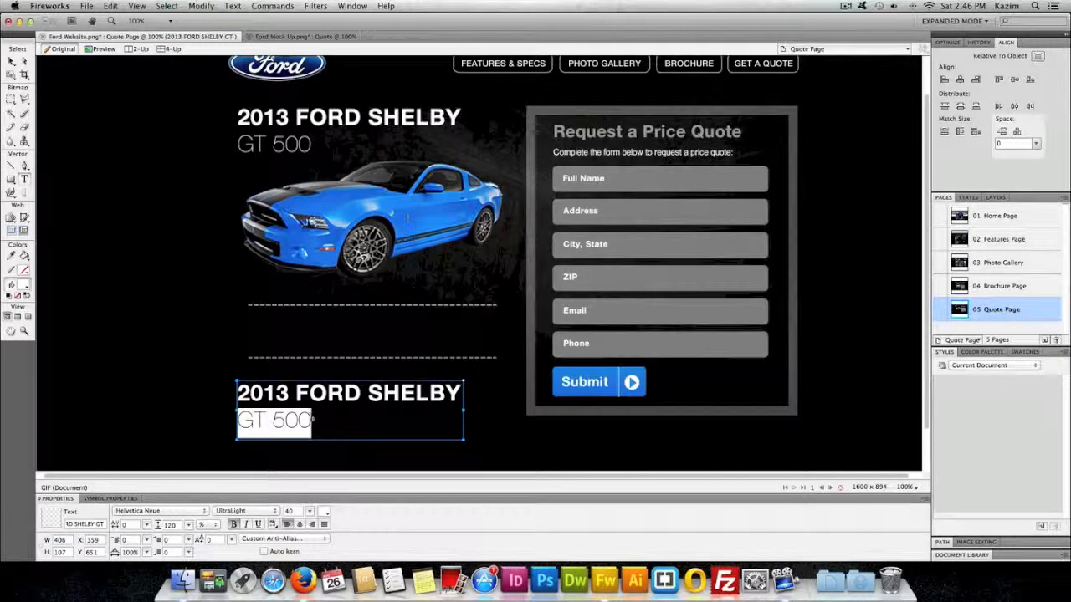
pyautogui.write('Starting')
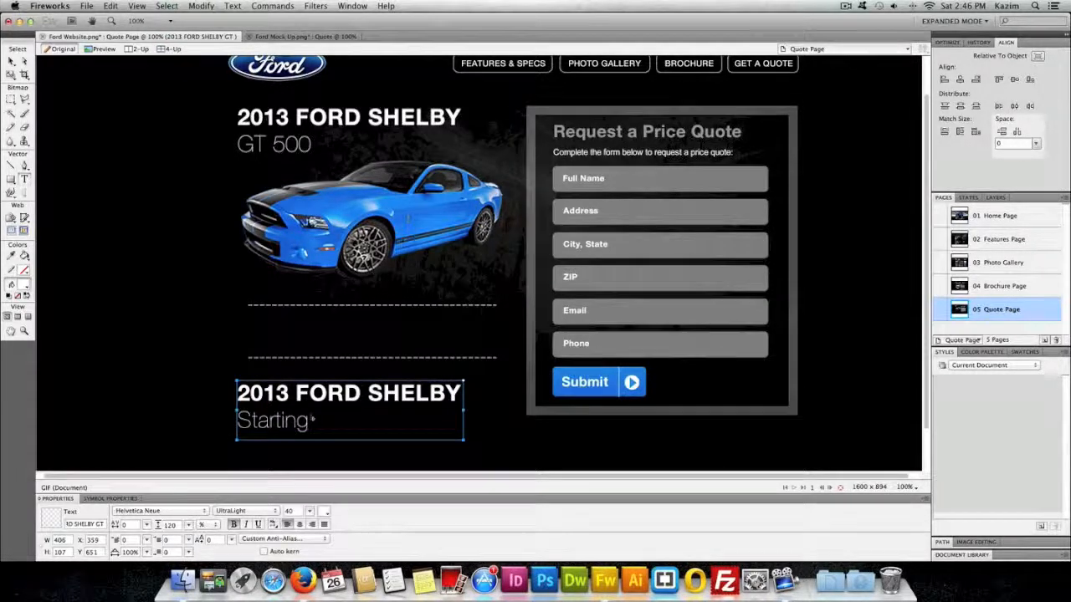
pyautogui.write(' at')
# Remove the "2013 FORD SHELBY" line from the copy and move the remaining "Starting at" text between the two dashed lines
pyautogui.moveTo(238, 392); pyautogui.dragTo(472, 385)
pyautogui.press('Delete')
pyautogui.press('Delete')
pyautogui.click(11, 61)
pyautogui.moveTo(292, 404); pyautogui.dragTo(313, 346)
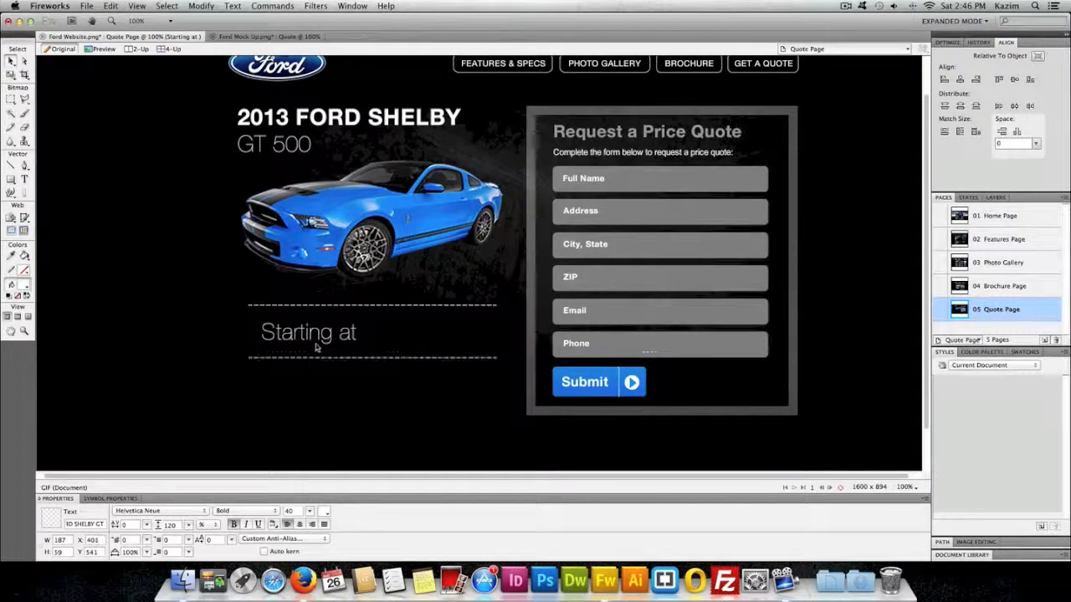
# Change the text between the dashed lines to "Starting MSRP*"
pyautogui.doubleClick(332, 335)
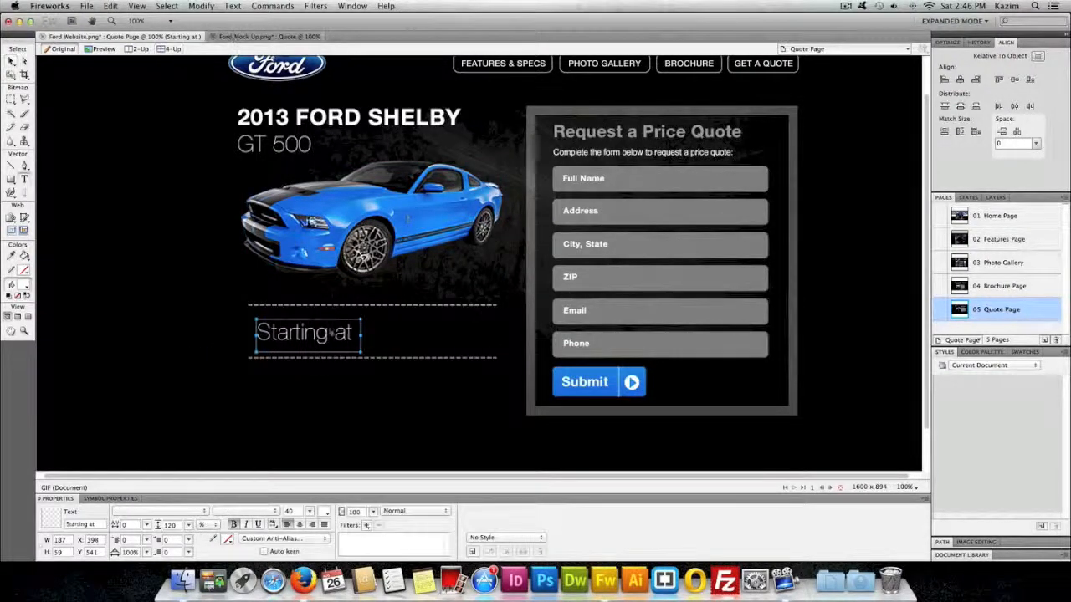
pyautogui.moveTo(330, 334); pyautogui.dragTo(358, 335)
pyautogui.write('ms')
pyautogui.press('BackSpace')
pyautogui.press('BackSpace')
pyautogui.write('MSRP')
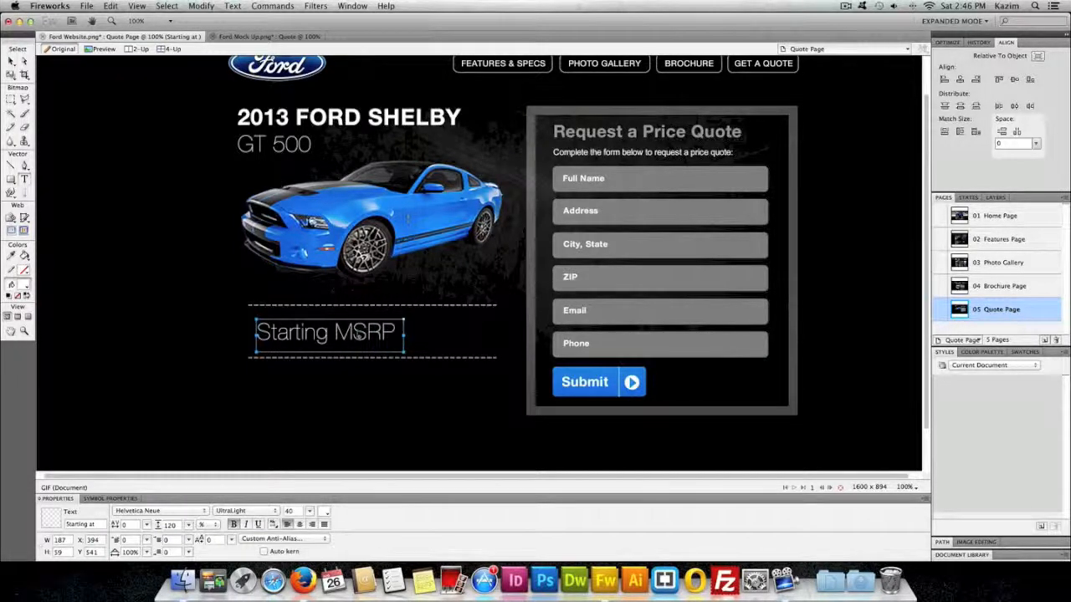
pyautogui.write('*')
# Set the "Starting MSRP*" text to size 30 and shift it slightly left to about X 386
pyautogui.press('super+a')
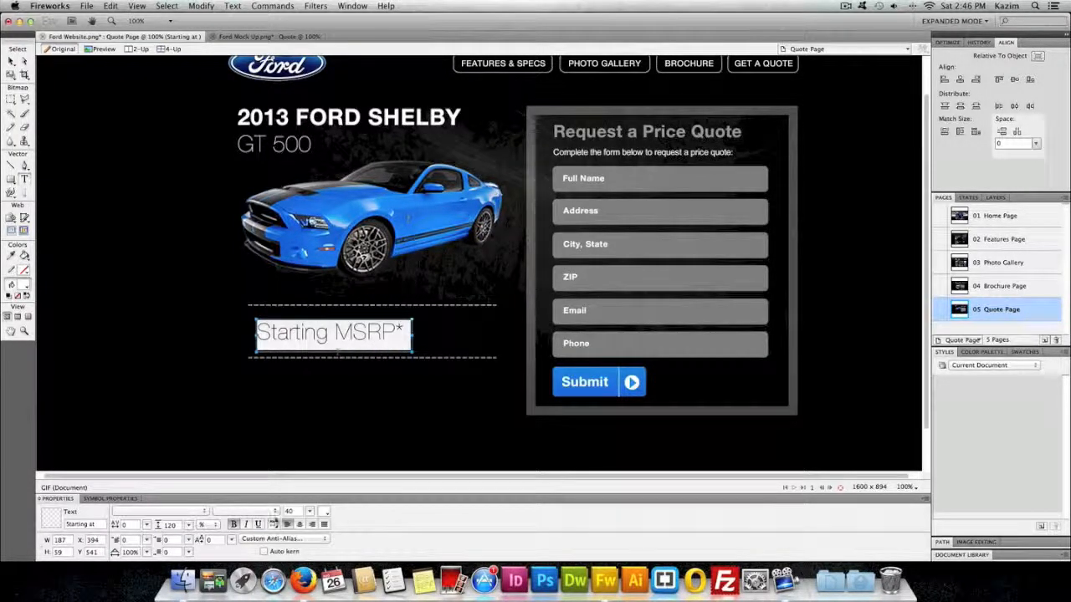
pyautogui.write('30')
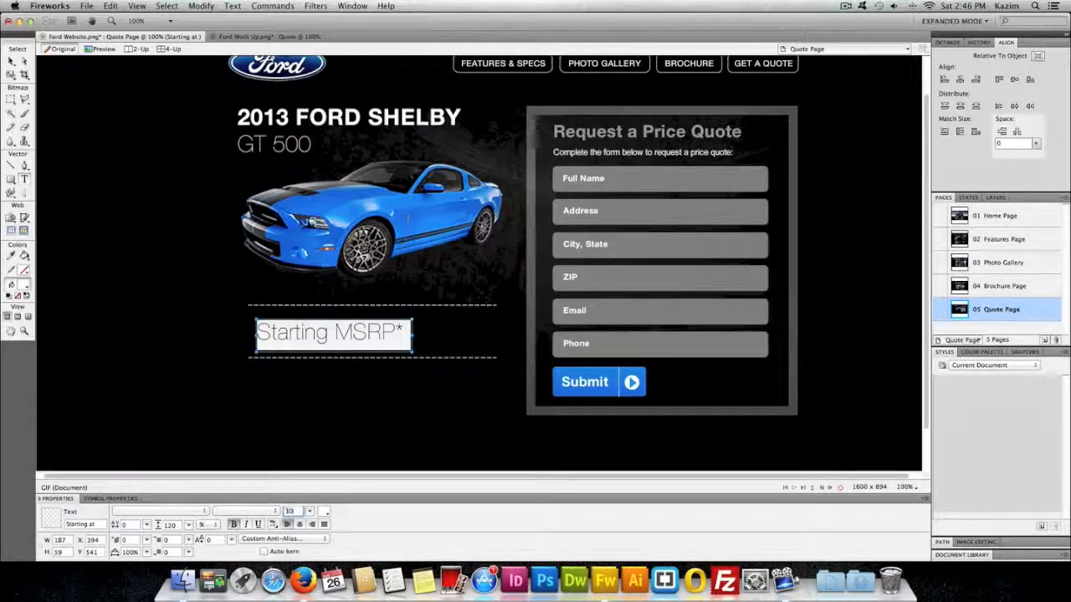
pyautogui.press('Return')
pyautogui.click(303, 362)
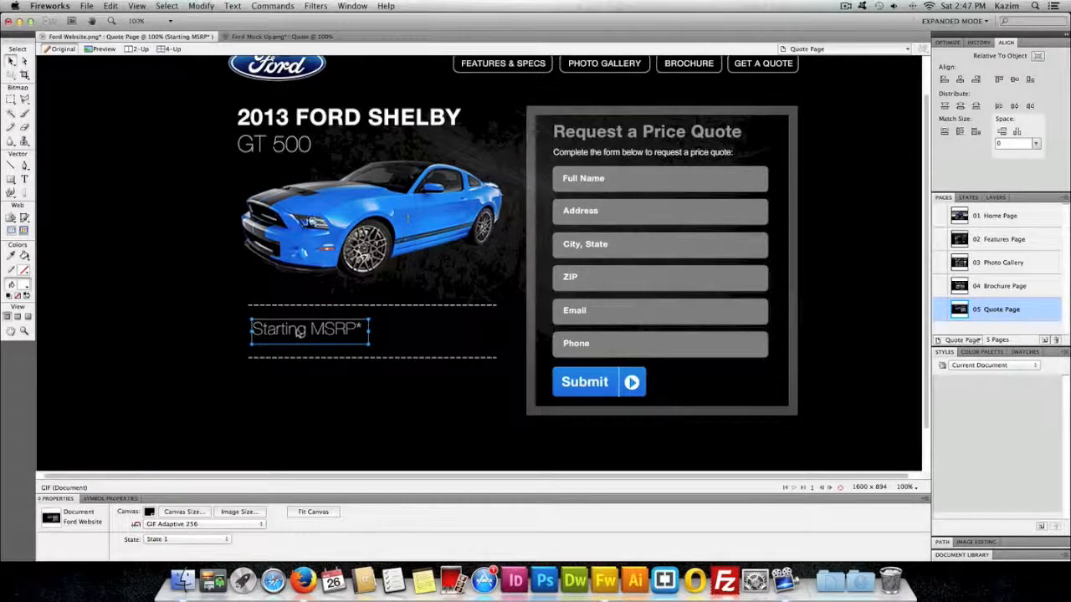
# Set the "Starting MSRP*" text to the Regular font style at size 20
pyautogui.doubleClick(301, 332)
pyautogui.click(243, 511)
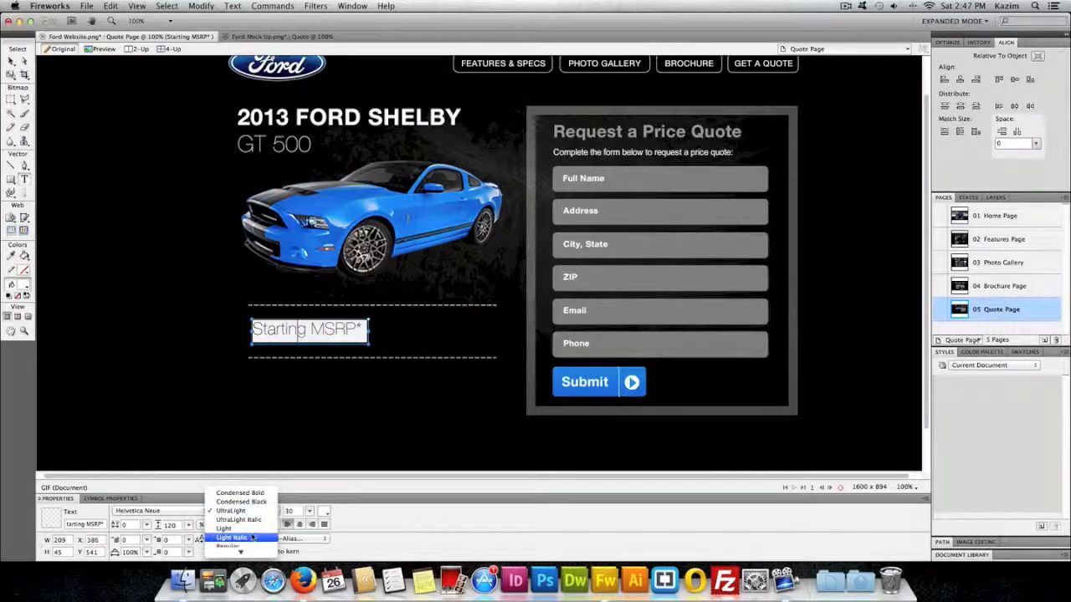
pyautogui.click(251, 509)
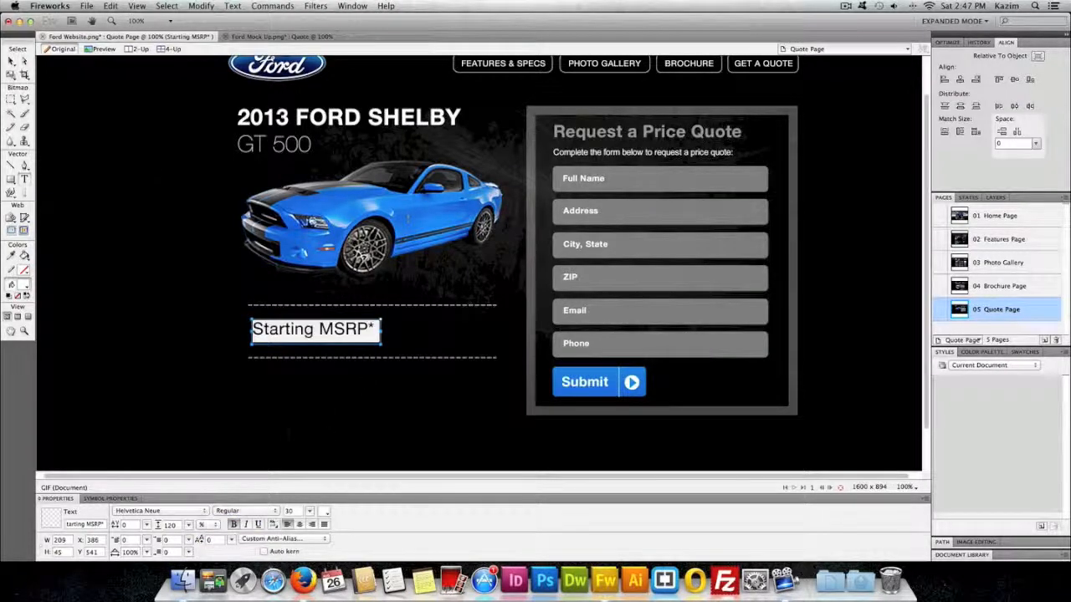
pyautogui.moveTo(296, 511); pyautogui.dragTo(263, 511)
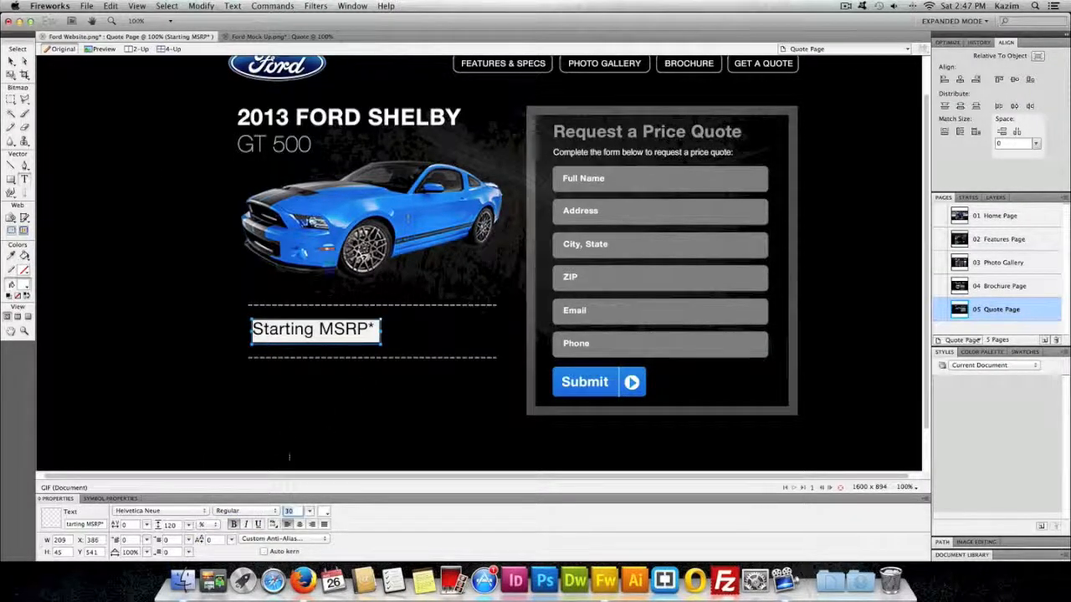
pyautogui.press('Return')
# Nudge the "Starting MSRP*" text down and right to X 389, Y 551, between the dashed lines
pyautogui.click(287, 376)
pyautogui.click(287, 338)
pyautogui.press('Down')
pyautogui.press('Down')
pyautogui.press('Right')
pyautogui.press('Right')
pyautogui.press('Right')
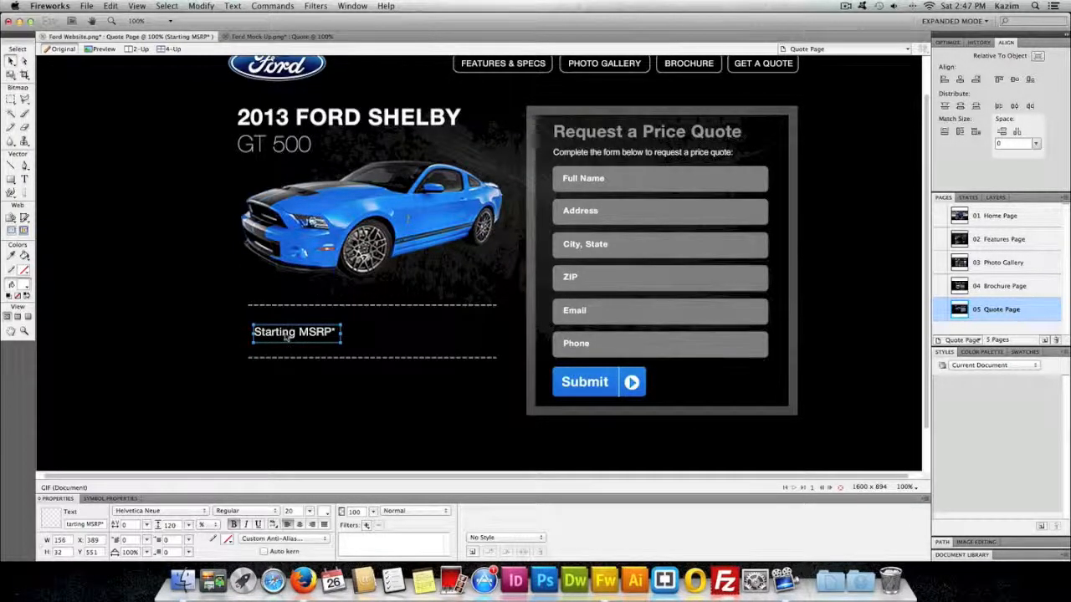
# Duplicate "Starting MSRP*" directly to its right at about X 545 and change the copy's text to "$20,500"
pyautogui.moveTo(287, 334); pyautogui.dragTo(377, 333)
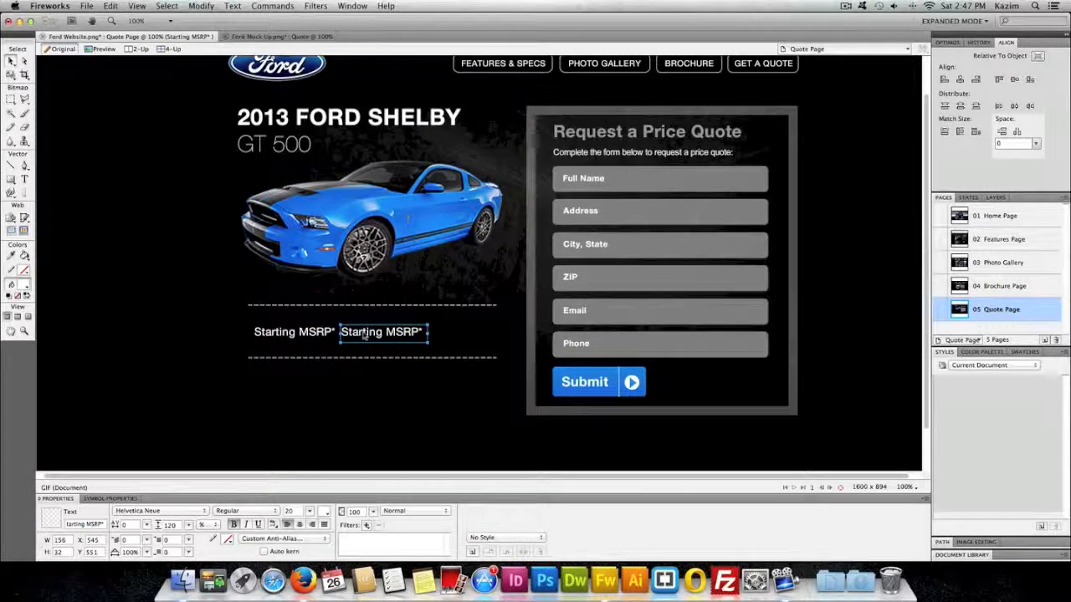
pyautogui.doubleClick(365, 334)
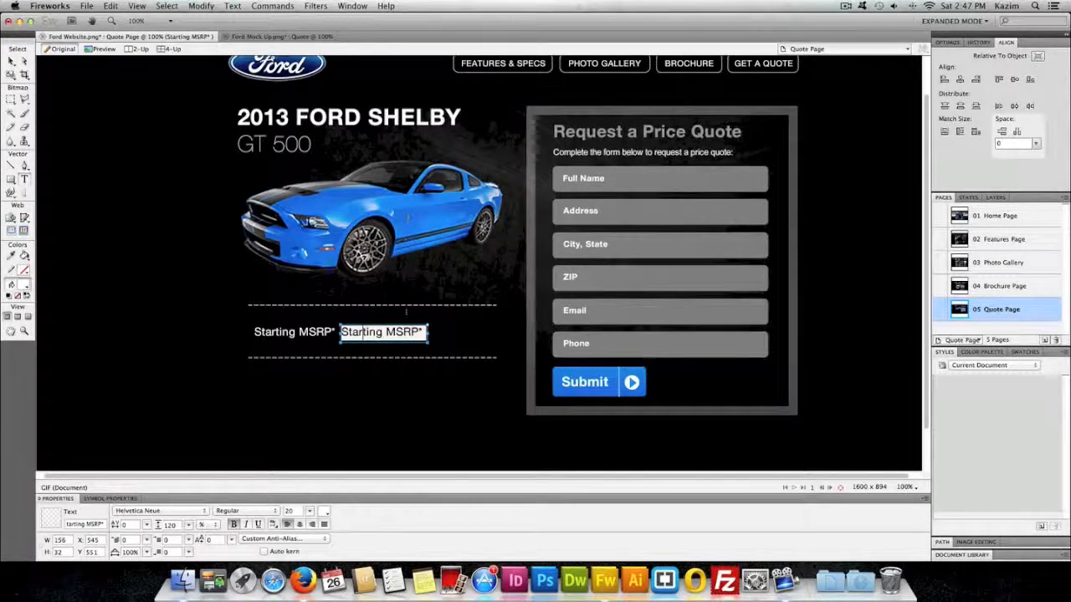
pyautogui.press('super+a')
pyautogui.write('%')
pyautogui.write('$20')
pyautogui.write(',500')
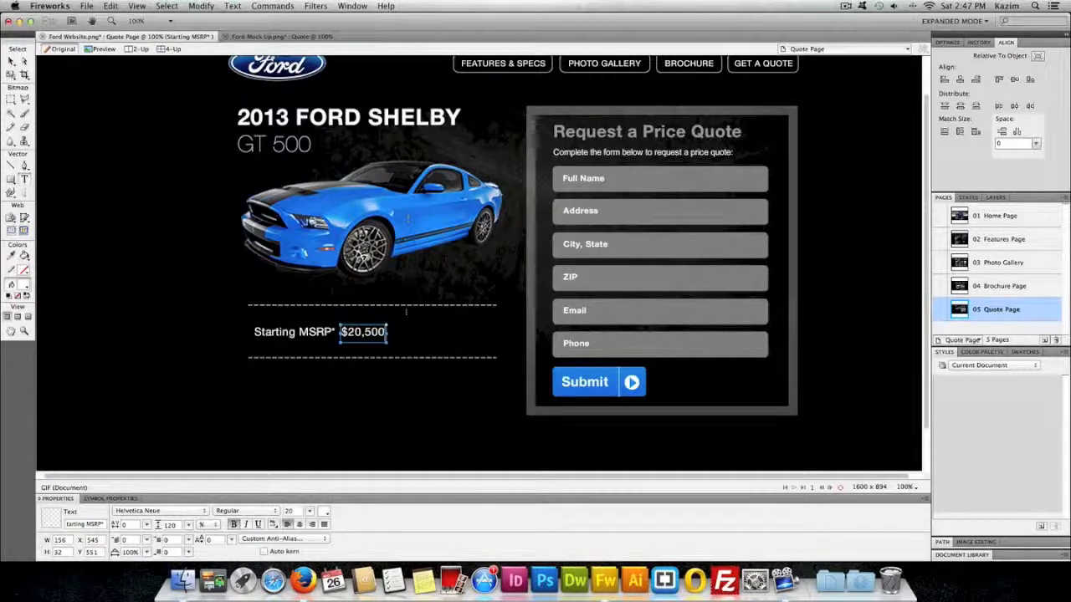
pyautogui.press('super+a')
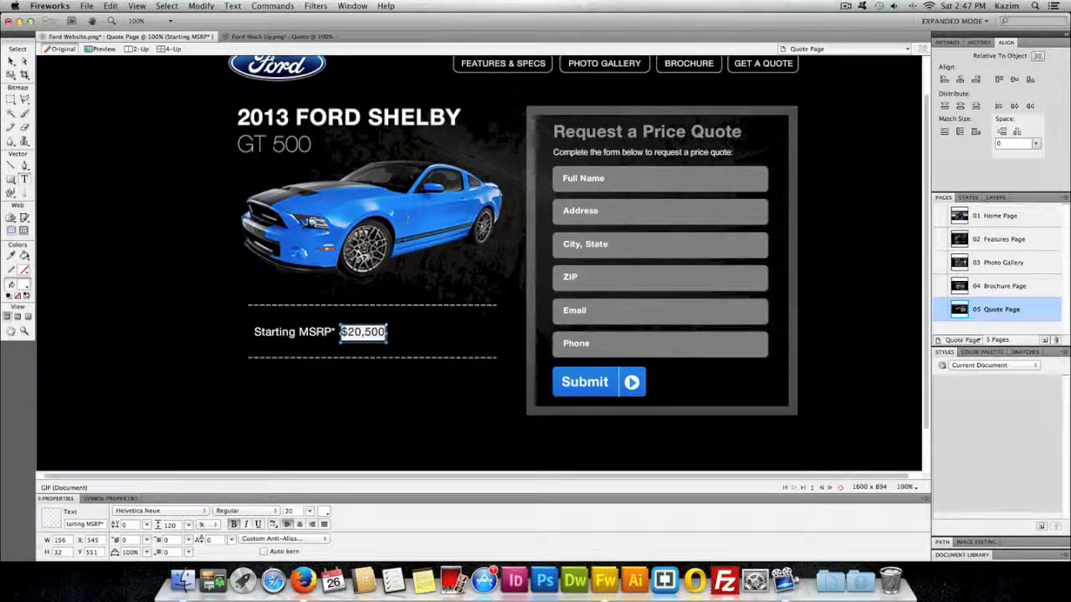
# Set the "$20,500" text to size 40
pyautogui.doubleClick(290, 511)
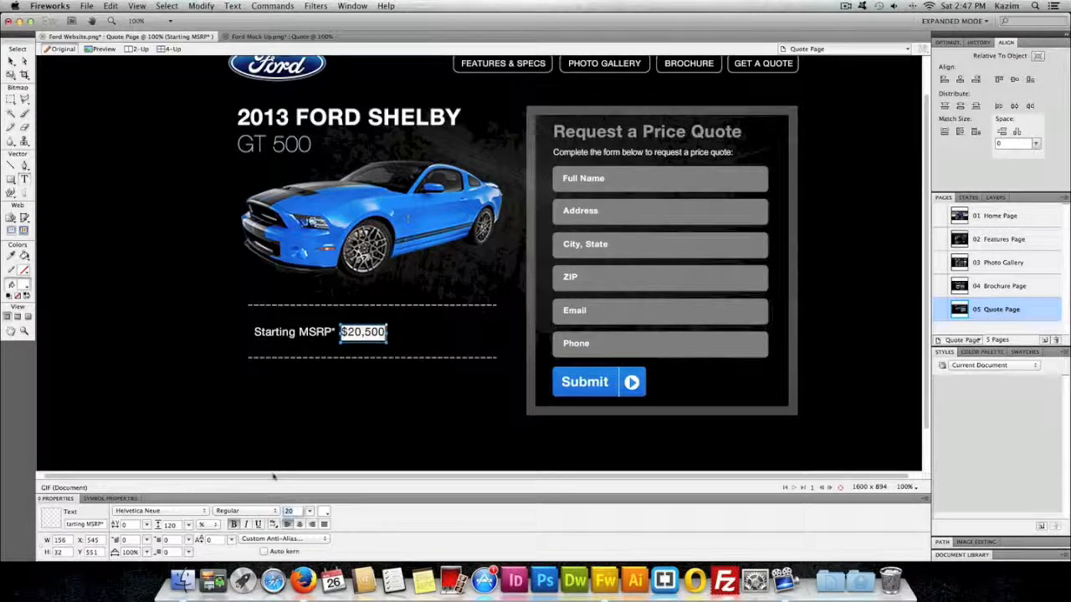
pyautogui.write('40')
pyautogui.press('Return')
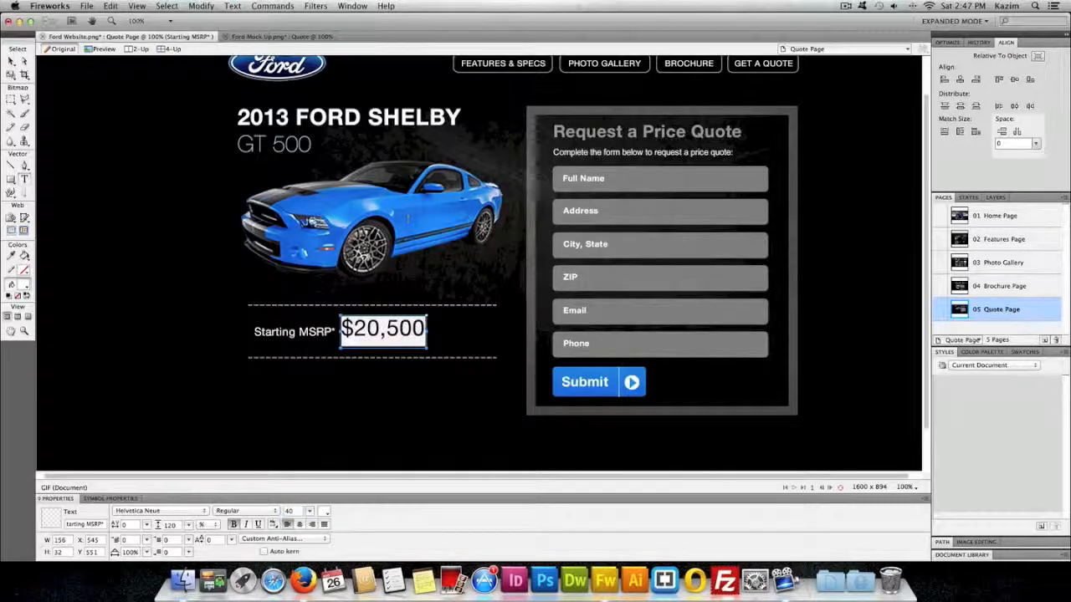
# Move "$20,500" right and slightly down, and shift "Starting MSRP*" a little right, so both sit centred between the dashed lines
pyautogui.click(11, 61)
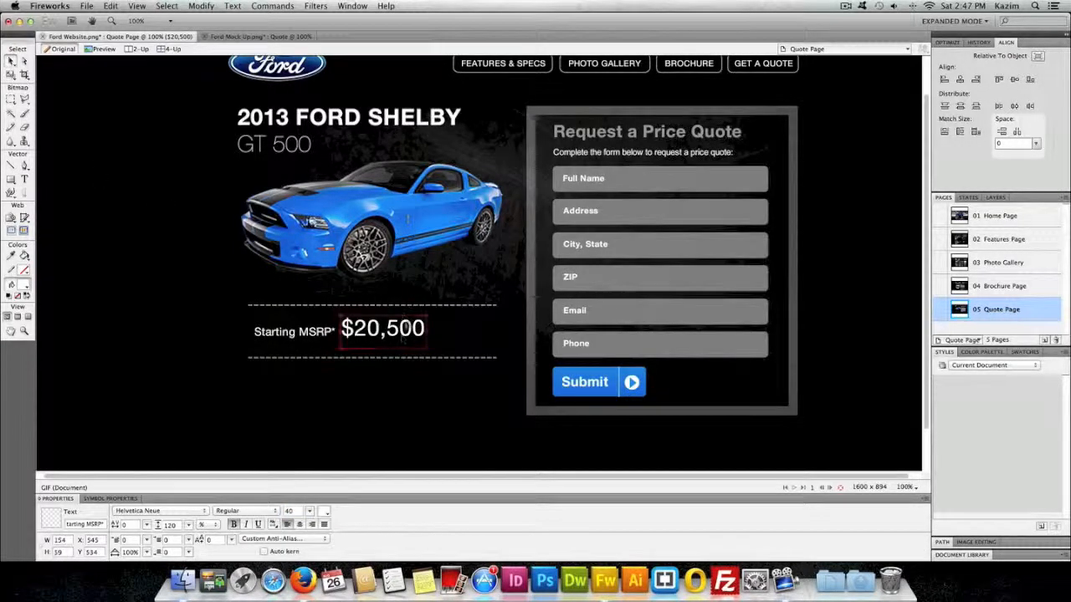
pyautogui.moveTo(408, 335); pyautogui.dragTo(432, 341)
pyautogui.click(310, 342)
pyautogui.moveTo(310, 342); pyautogui.dragTo(322, 341)
pyautogui.click(355, 391)
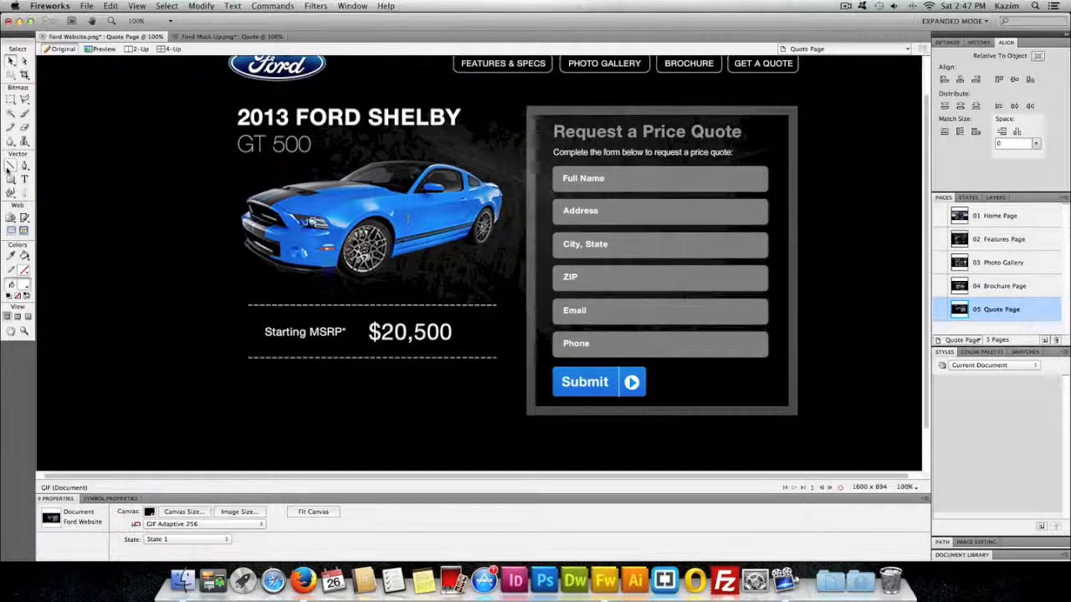
# Draw a horizontal line about 191 px wide through the middle of "$20,500" and give it a red stroke
pyautogui.click(11, 165)
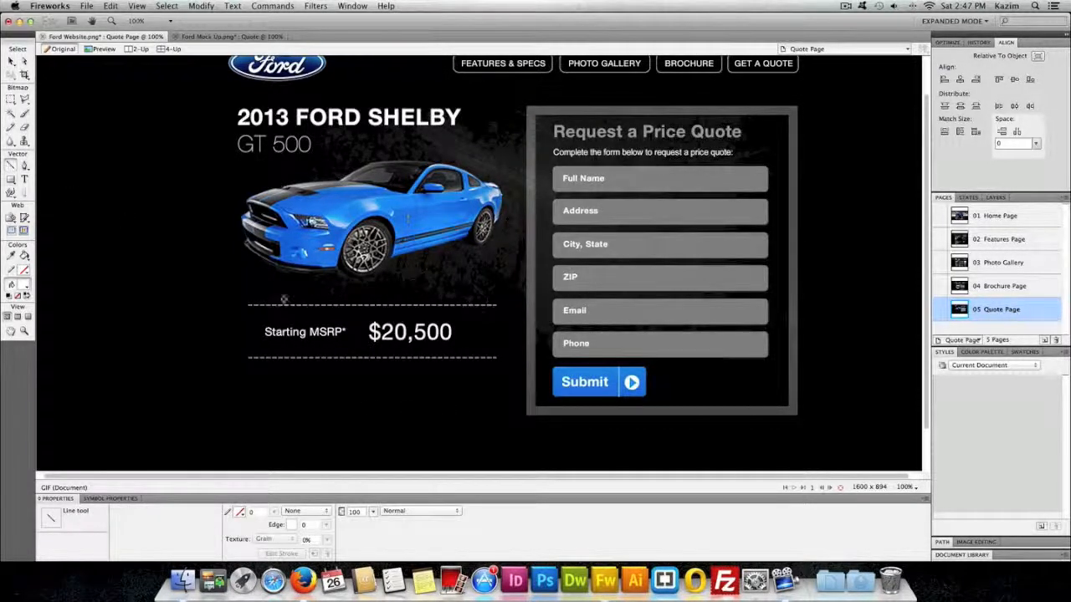
pyautogui.moveTo(368, 331)
pyautogui.mouseDown()
pyautogui.moveTo(837, 331)
pyautogui.moveTo(451, 331)
pyautogui.moveTo(462, 331)
pyautogui.mouseUp()
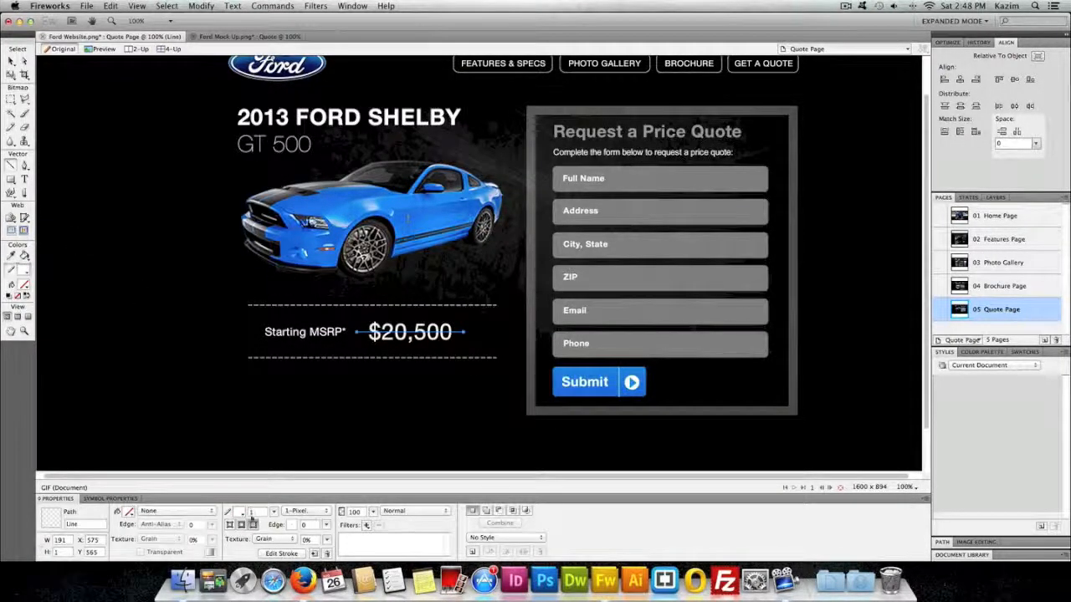
pyautogui.click(241, 513)
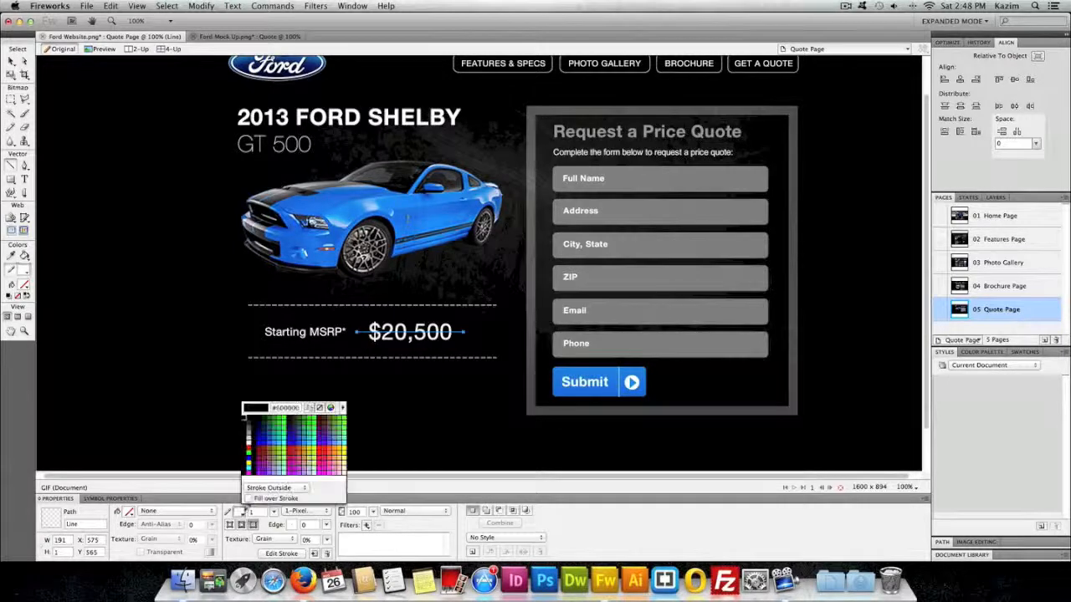
pyautogui.click(249, 453)
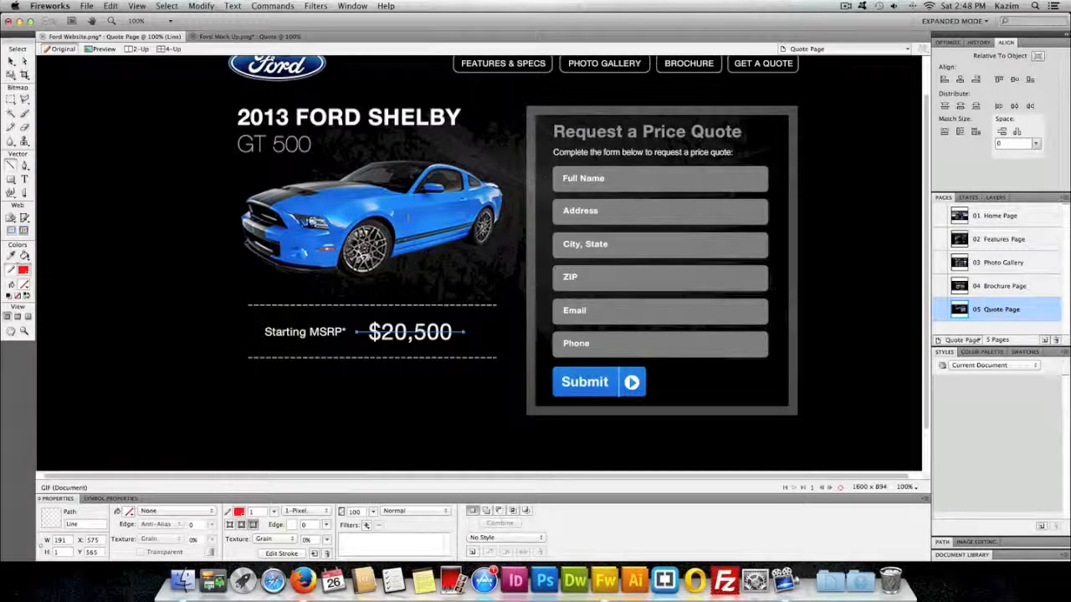
pyautogui.click(11, 61)
pyautogui.click(97, 182)
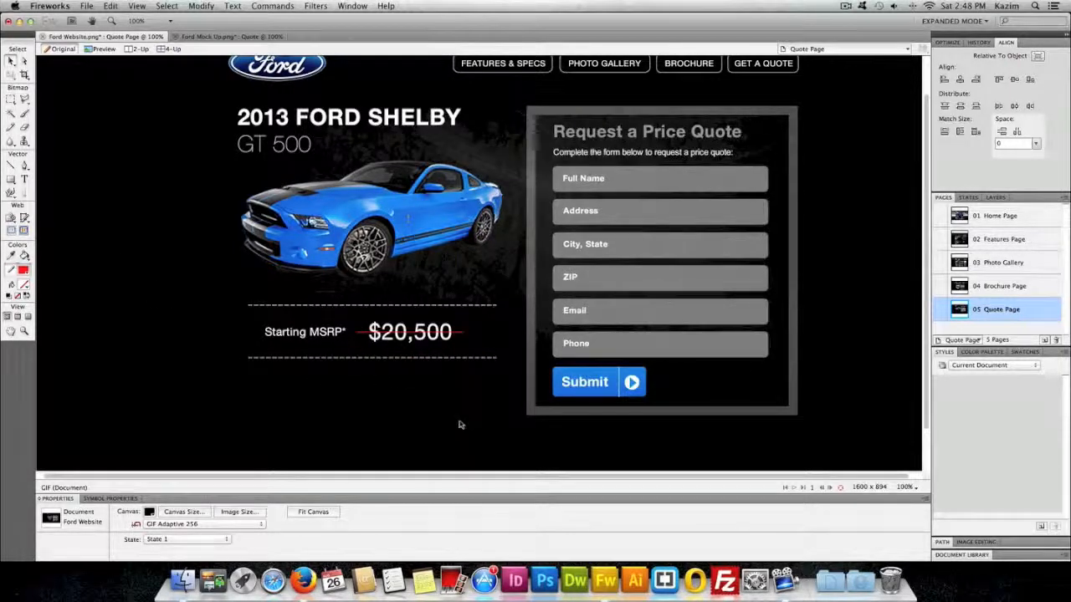
# Set the stroke thickness of the red strikethrough line over the price to 3
pyautogui.click(458, 333)
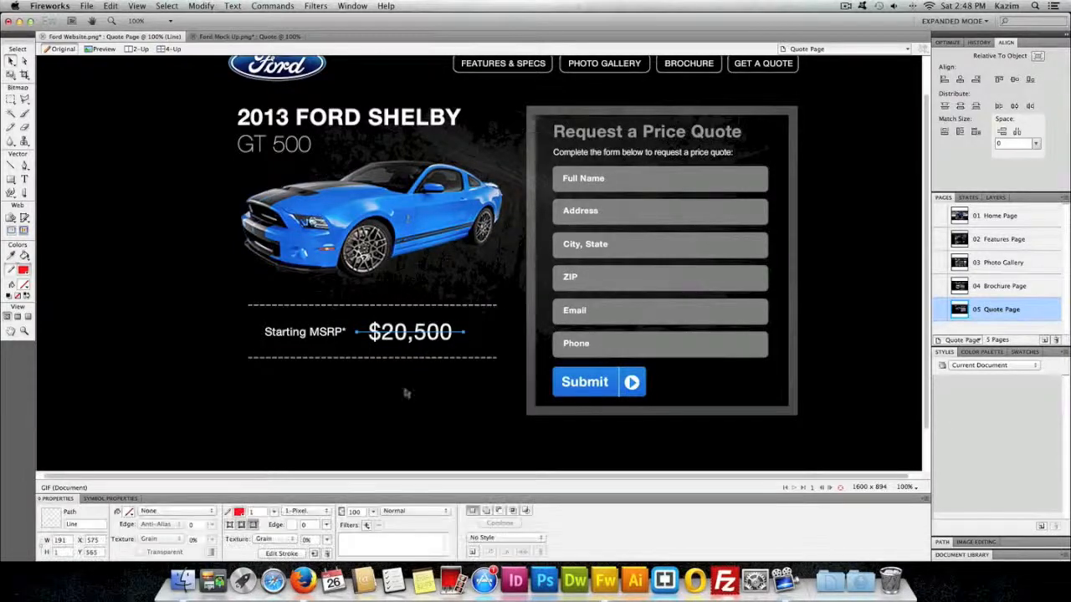
pyautogui.doubleClick(259, 512)
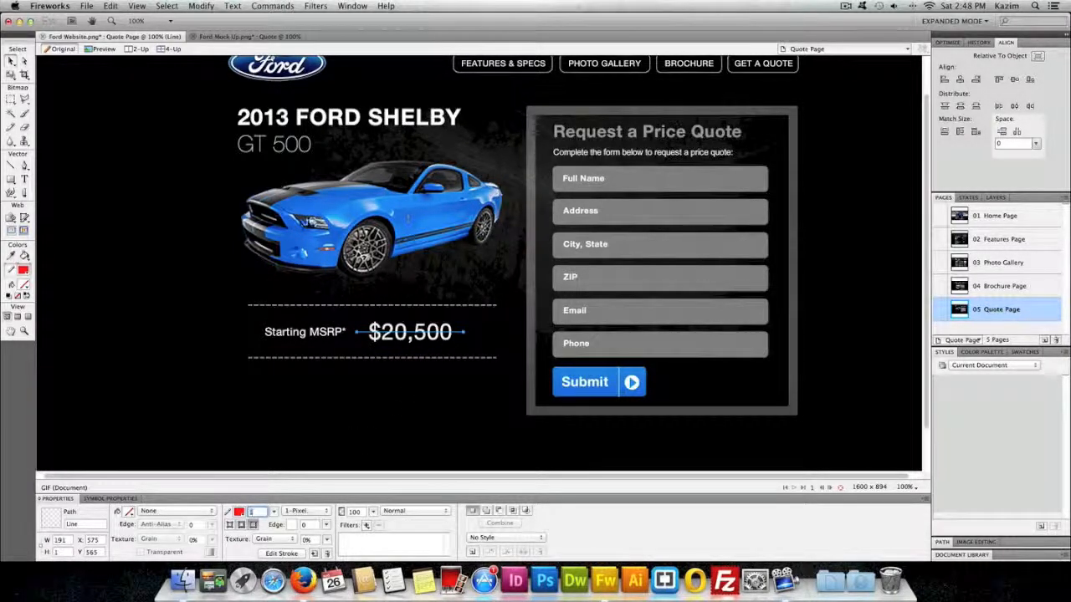
pyautogui.write('3')
pyautogui.press('Return')
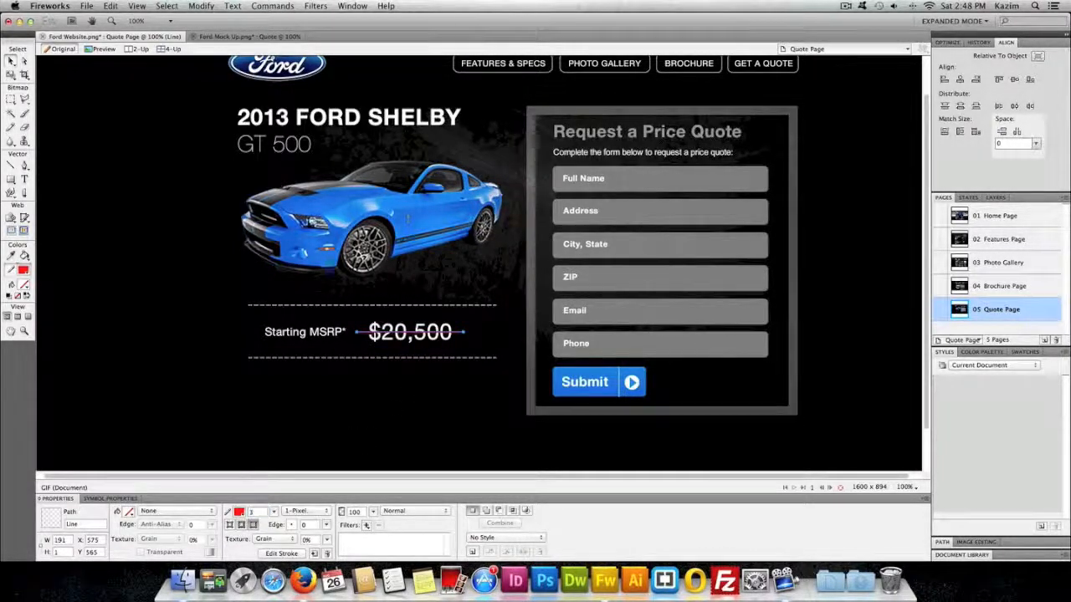
pyautogui.click(395, 418)
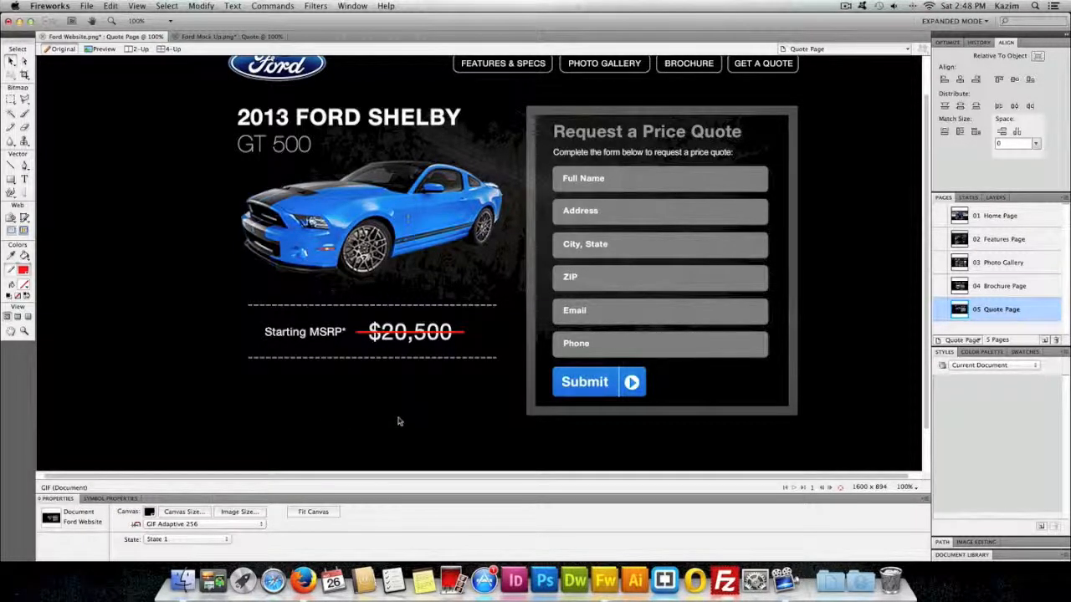
# Copy the "*MSRP and Invoice prices" disclaimer from Ford Mock Up.png and place it below the lower dashed line at about X 433, Y 627
pyautogui.click(195, 38)
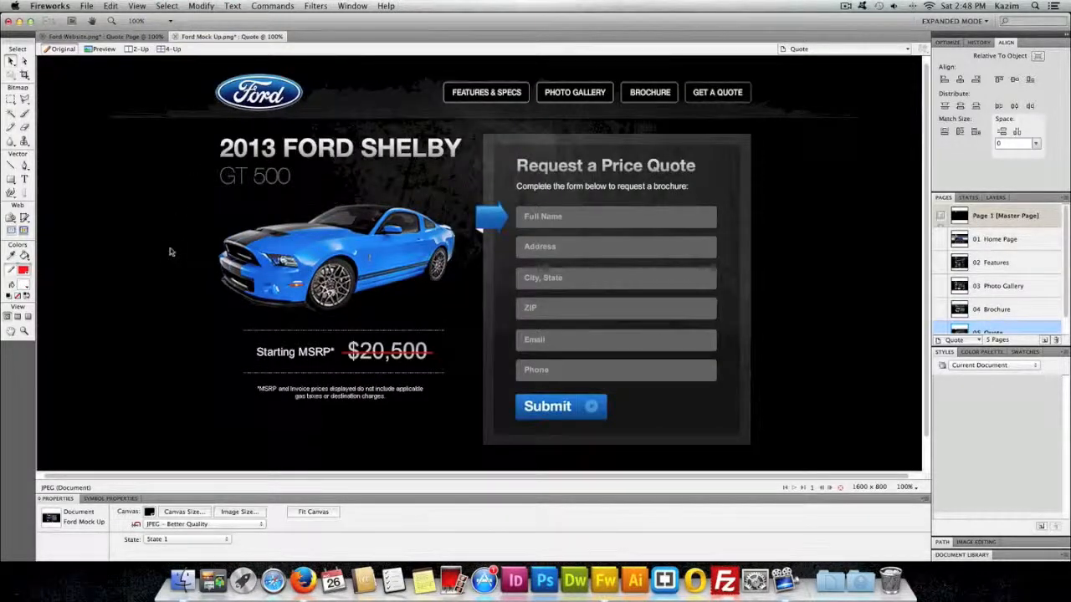
pyautogui.click(307, 395)
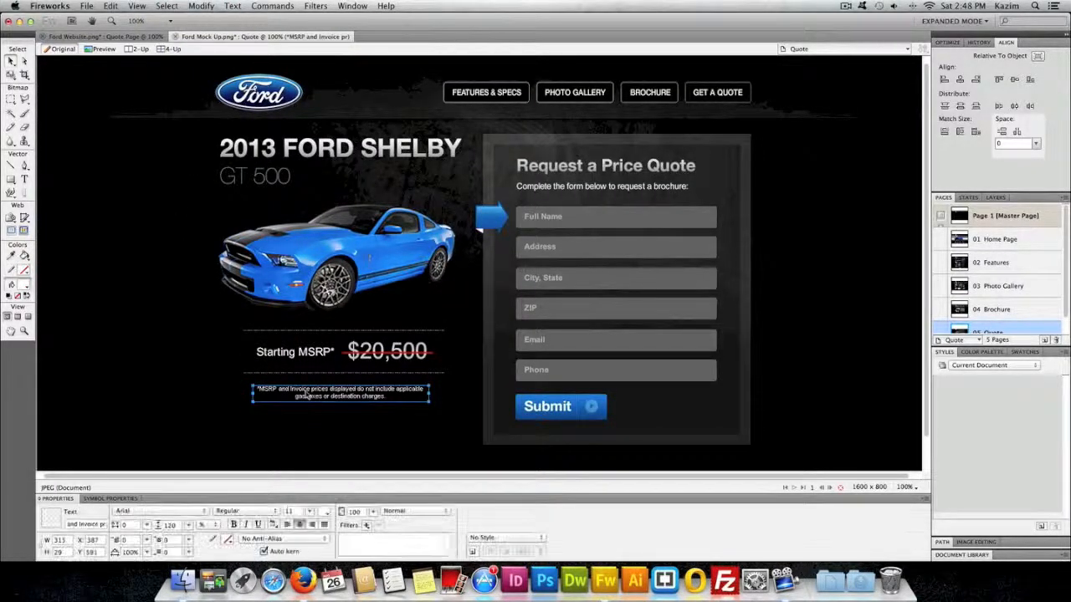
pyautogui.click(104, 37)
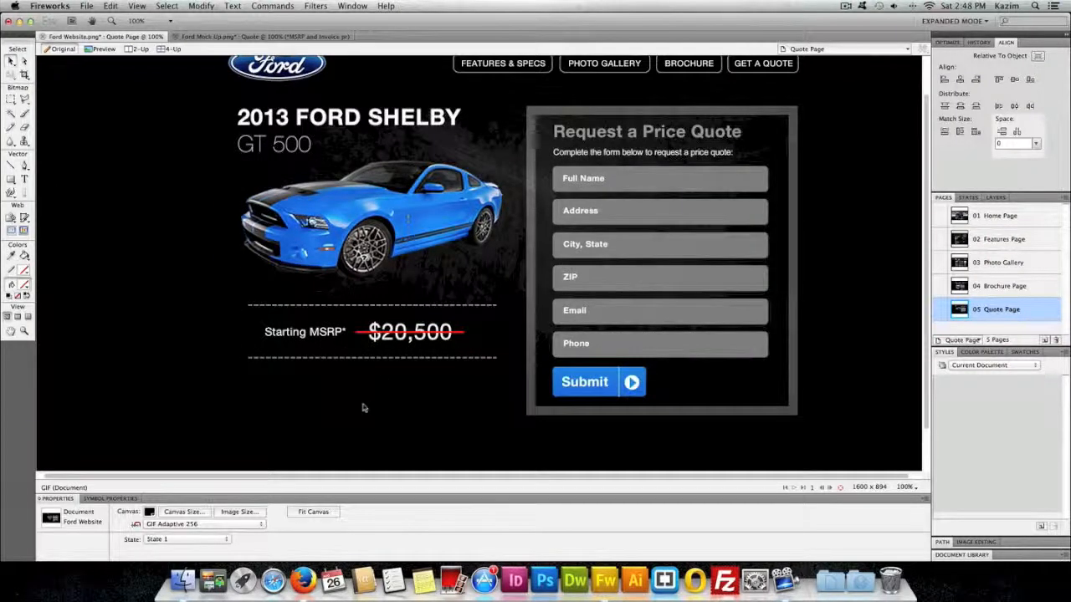
pyautogui.press('super+v')
pyautogui.moveTo(350, 354); pyautogui.dragTo(368, 380)
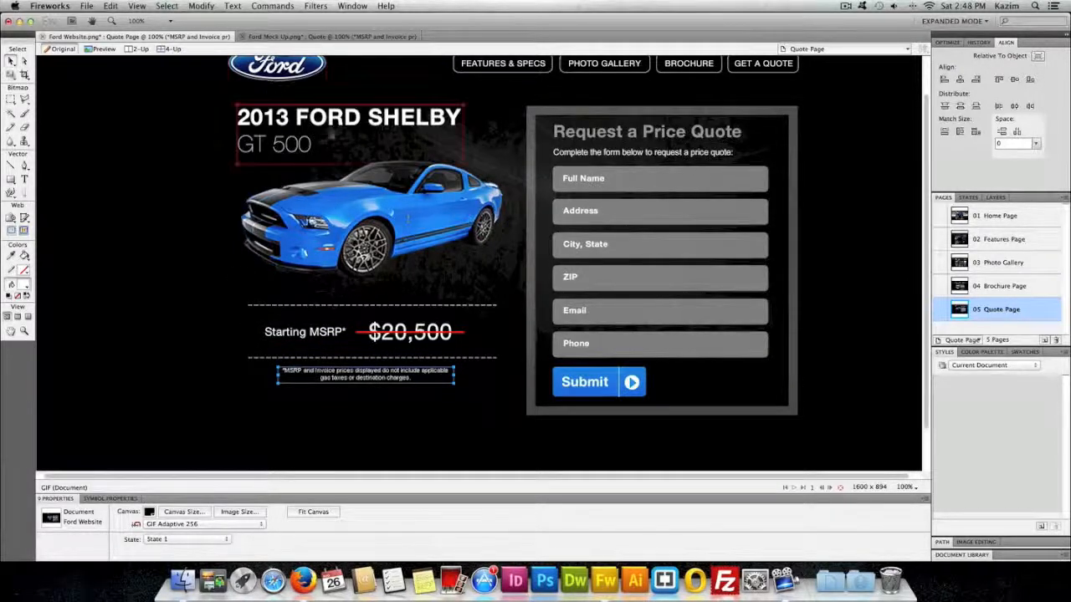
pyautogui.click(321, 378)
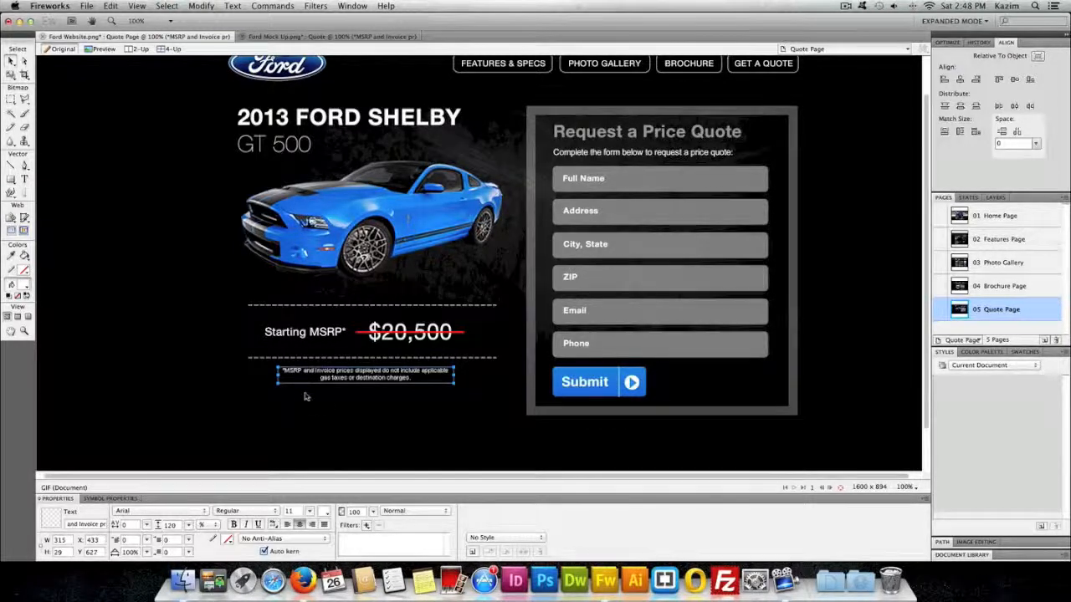
pyautogui.click(334, 405)
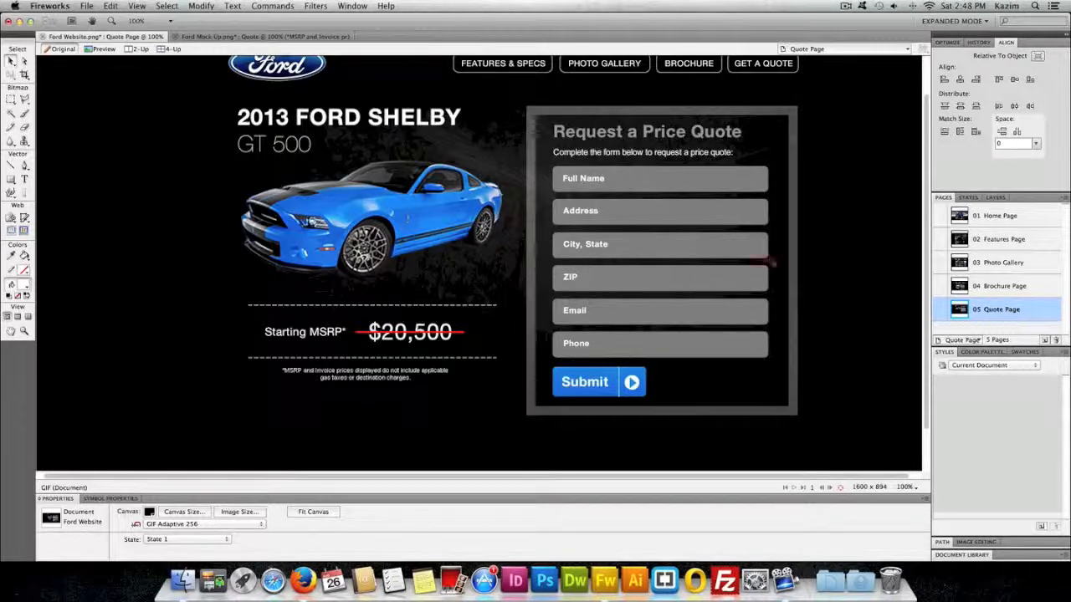
# Check the arrow in Ford Mock Up.png and draw a similar right-pointing Arrow shape about 89 by 61 px at the quote form's left edge
pyautogui.click(250, 37)
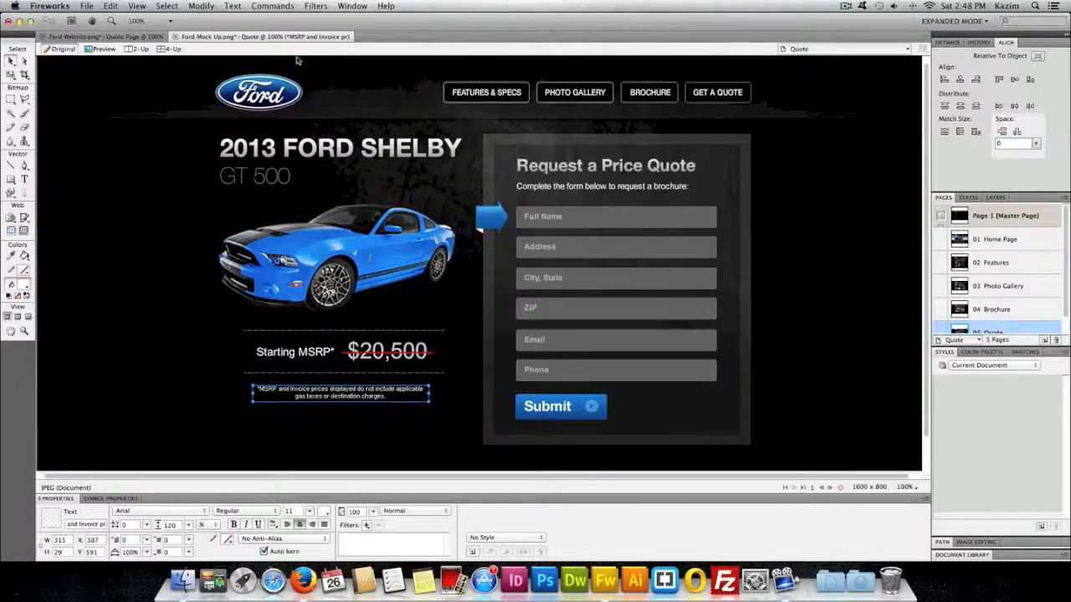
pyautogui.scroll(-2, 490, 244)
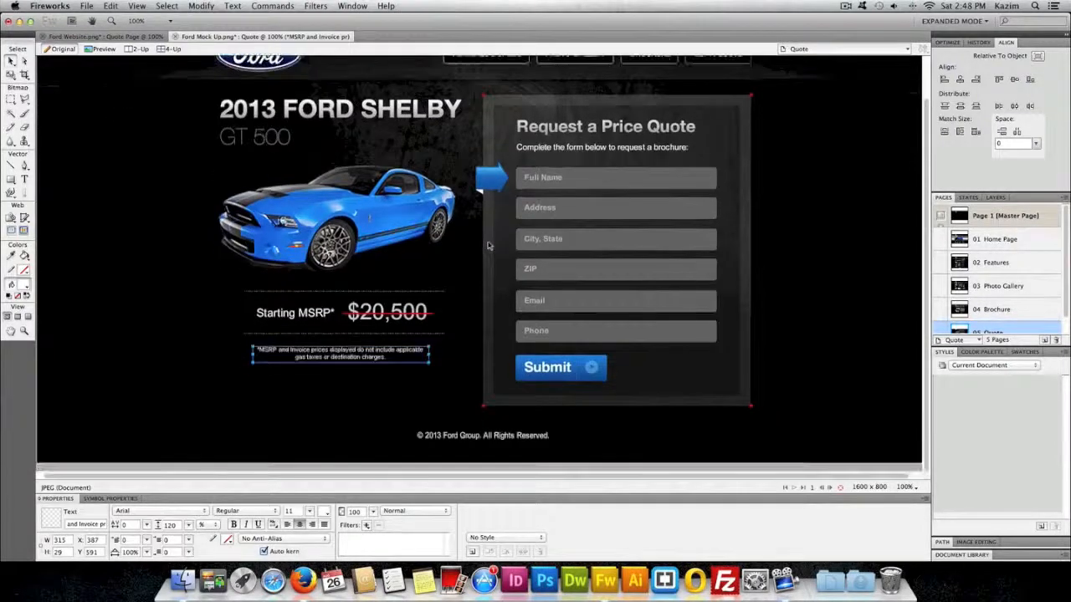
pyautogui.scroll(2, 536, 230)
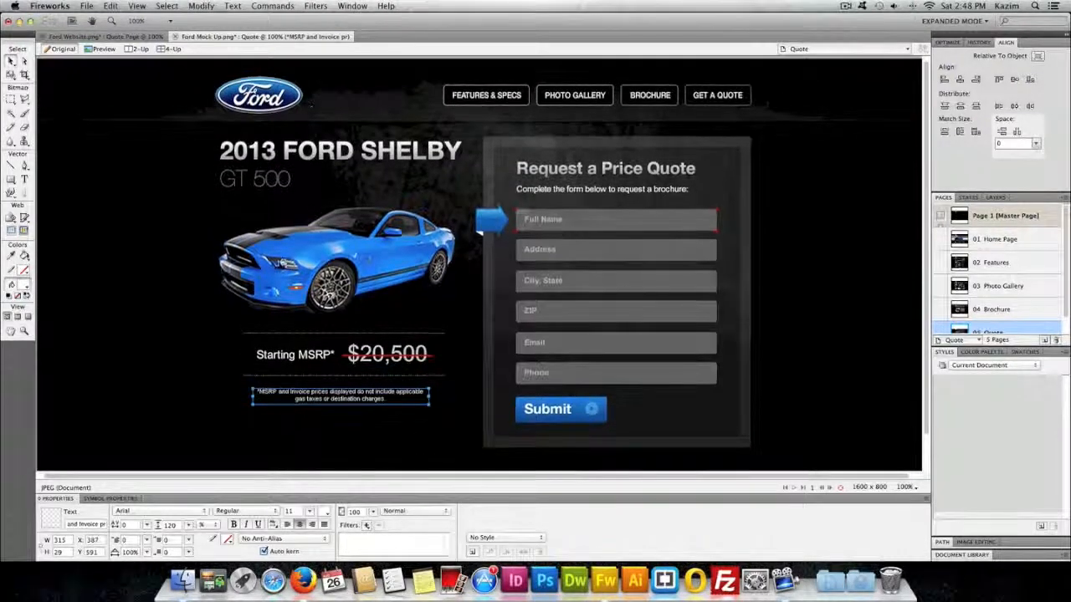
pyautogui.click(132, 38)
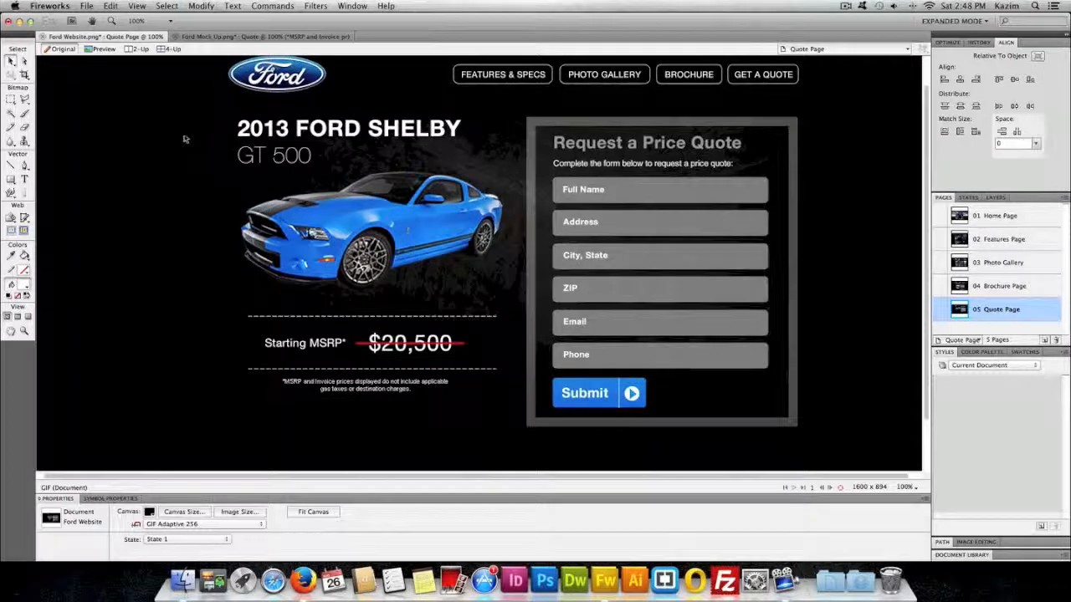
pyautogui.click(12, 183)
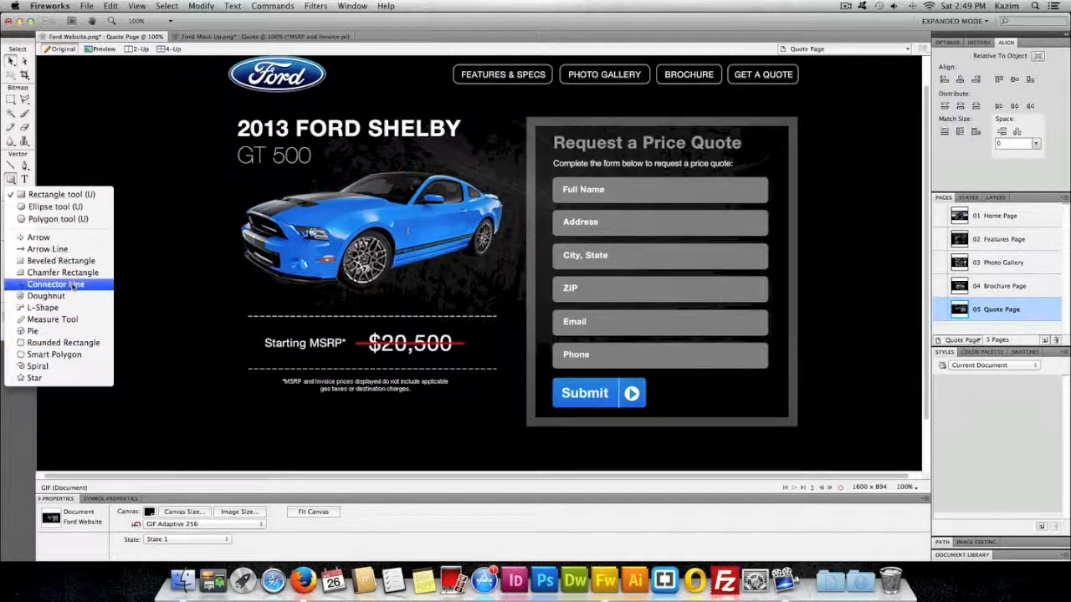
pyautogui.click(66, 242)
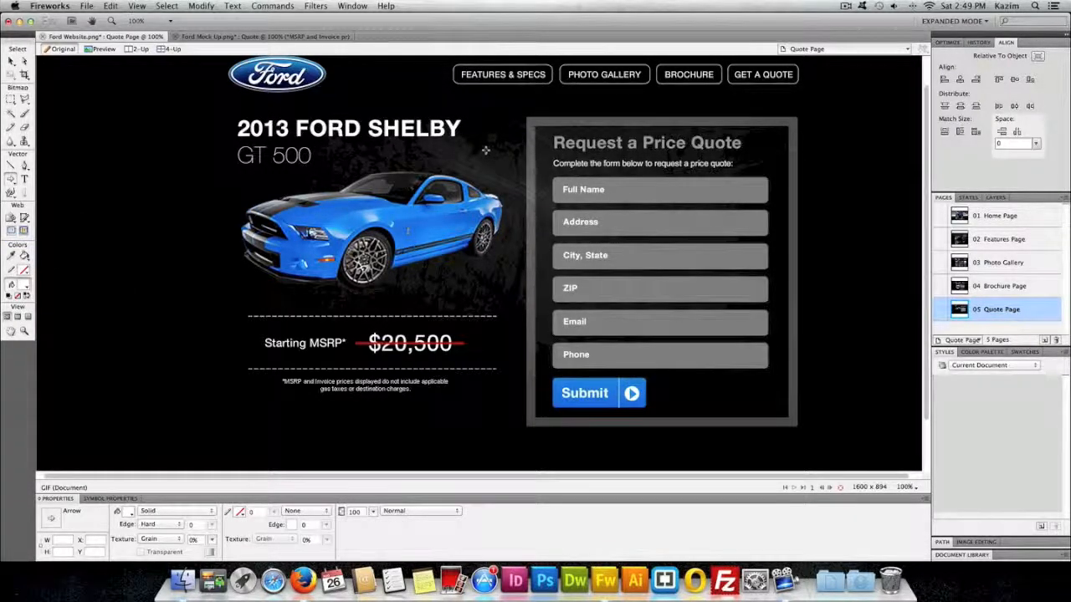
pyautogui.moveTo(485, 157)
pyautogui.mouseDown()
pyautogui.moveTo(524, 165)
pyautogui.moveTo(534, 185)
pyautogui.mouseUp()
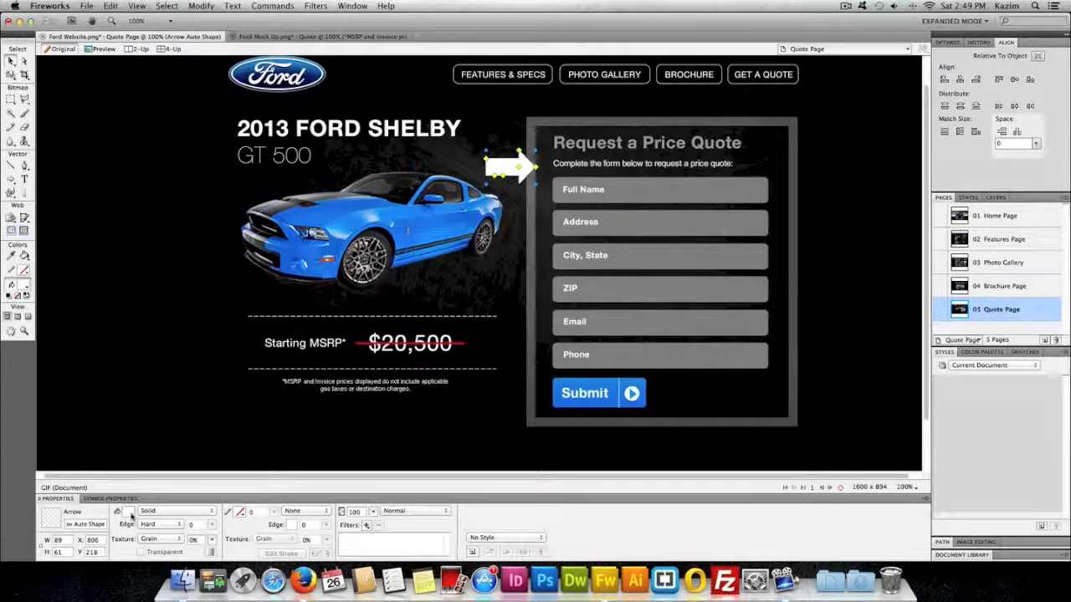
# Fill the arrow with the blue sampled from the Submit button
pyautogui.click(128, 512)
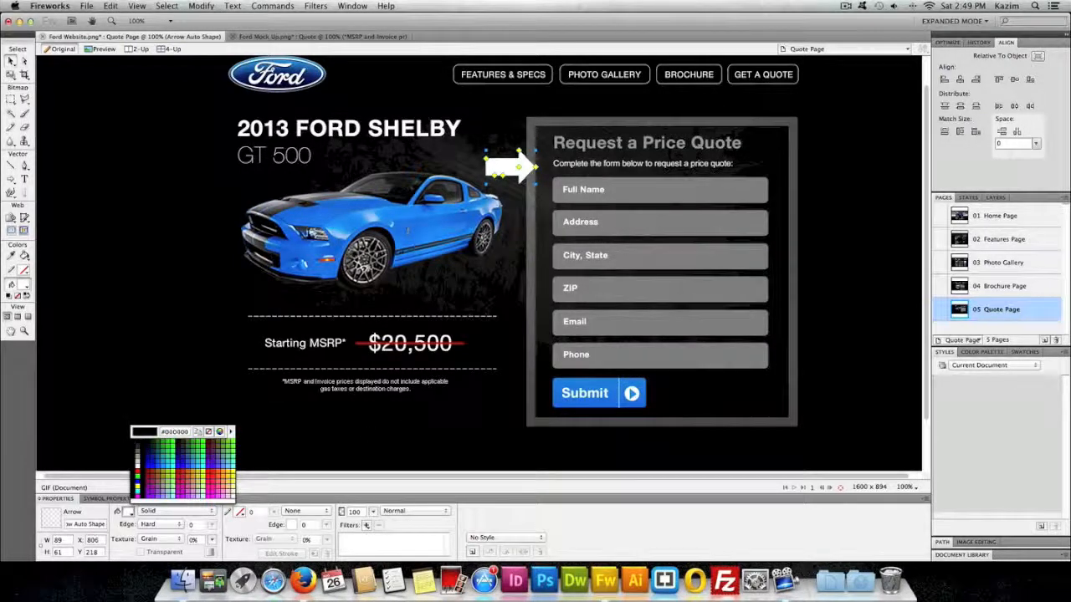
pyautogui.click(590, 381)
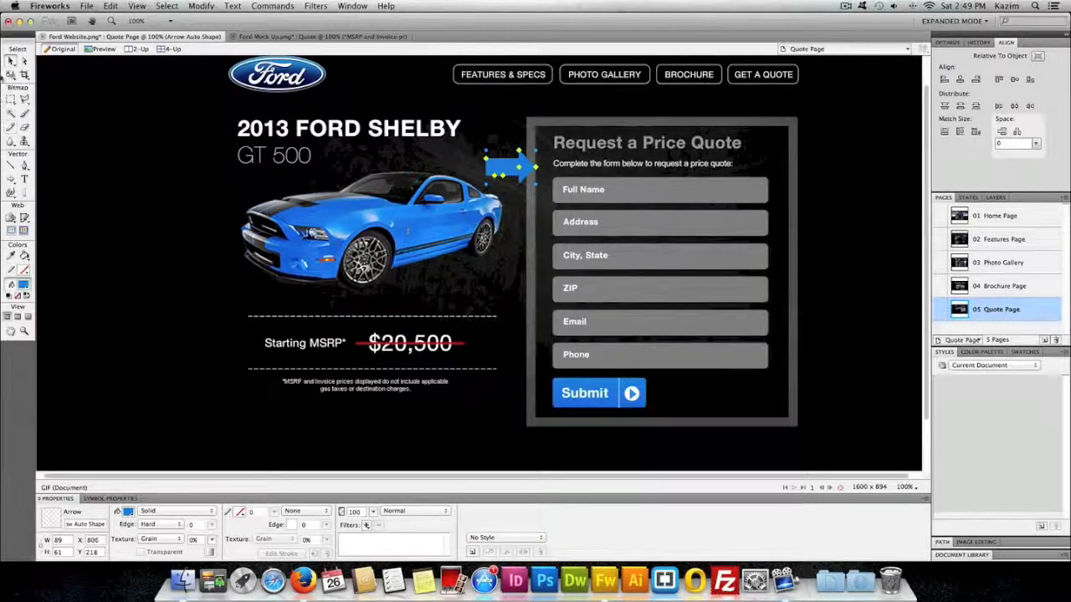
pyautogui.click(10, 60)
pyautogui.click(98, 134)
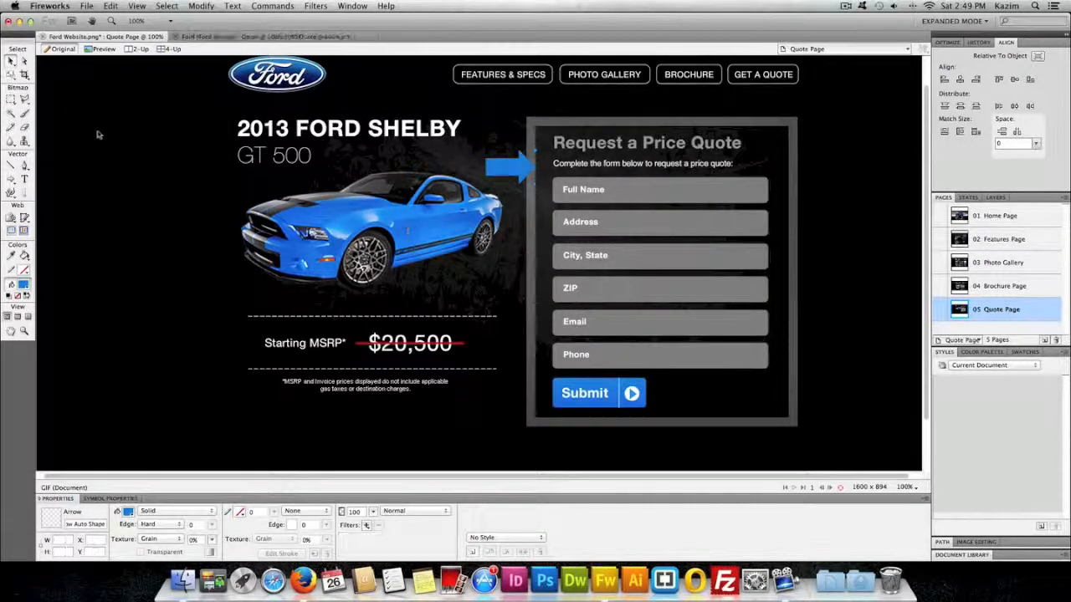
# Move the arrow beside the Full Name field at about X 830, Y 257, and scale it down to about 69 by 47 px
pyautogui.moveTo(508, 165); pyautogui.dragTo(522, 191)
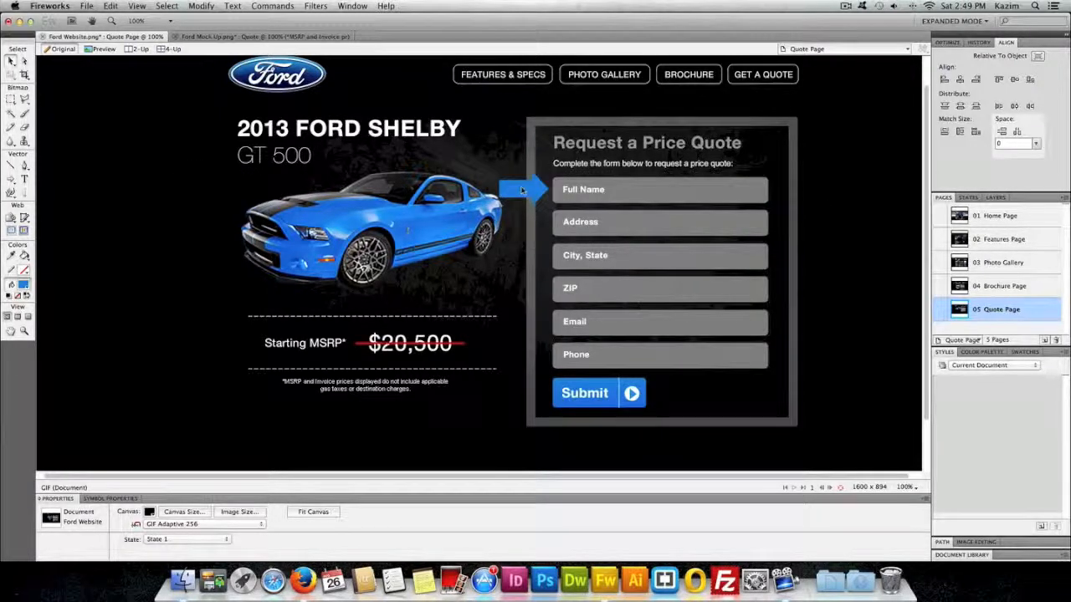
pyautogui.click(521, 191)
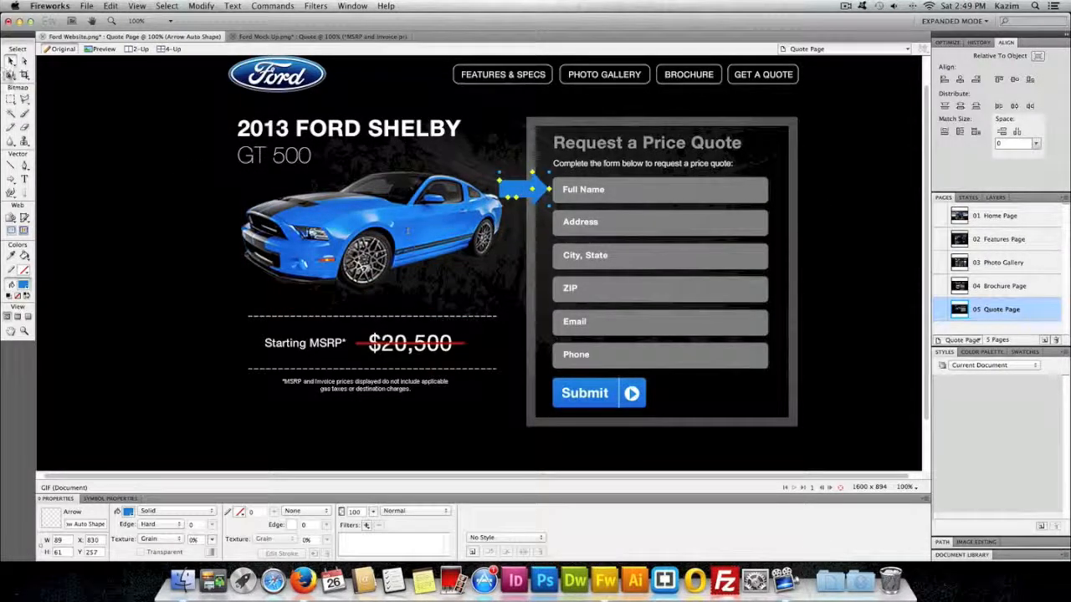
pyautogui.click(11, 74)
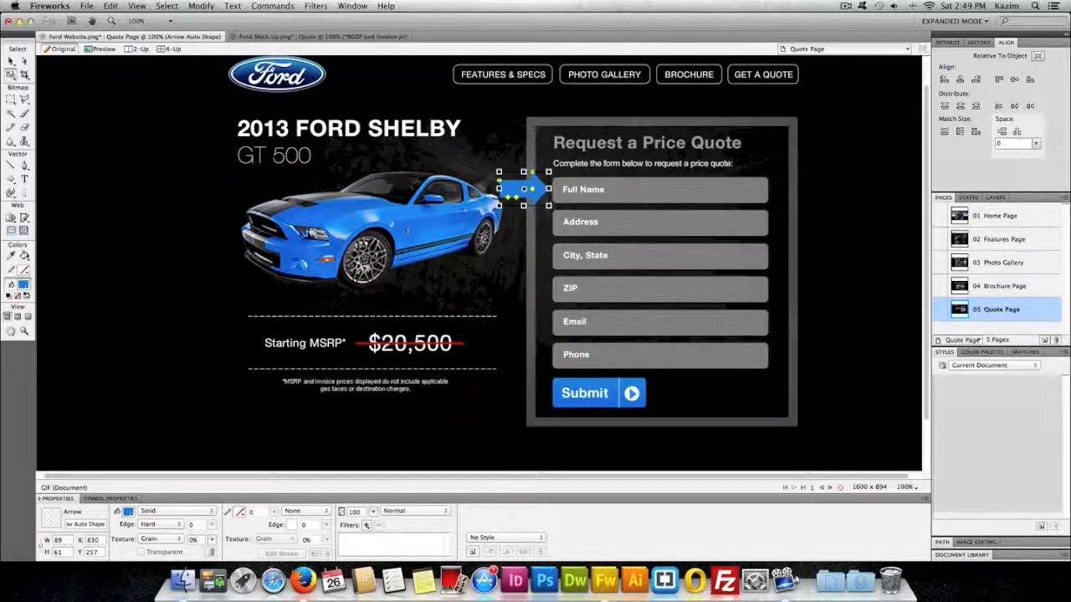
pyautogui.moveTo(500, 206); pyautogui.dragTo(510, 198)
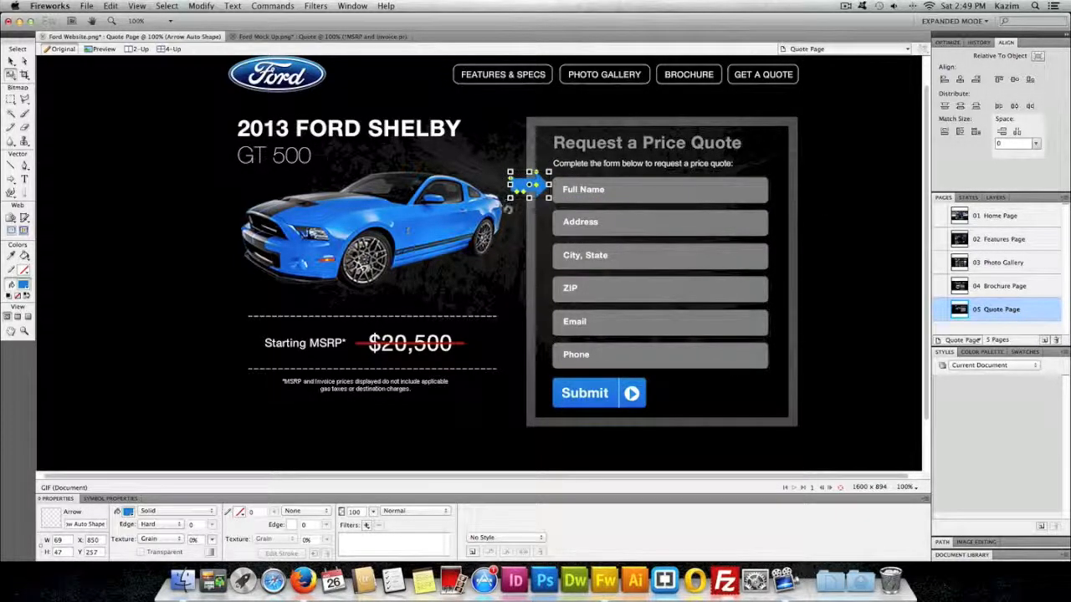
# Nudge the arrow down to Y 266 so it lines up with the Full Name field
pyautogui.press('v')
pyautogui.press('Down')
pyautogui.press('Down')
pyautogui.press('Down')
pyautogui.press('Down')
pyautogui.press('Down')
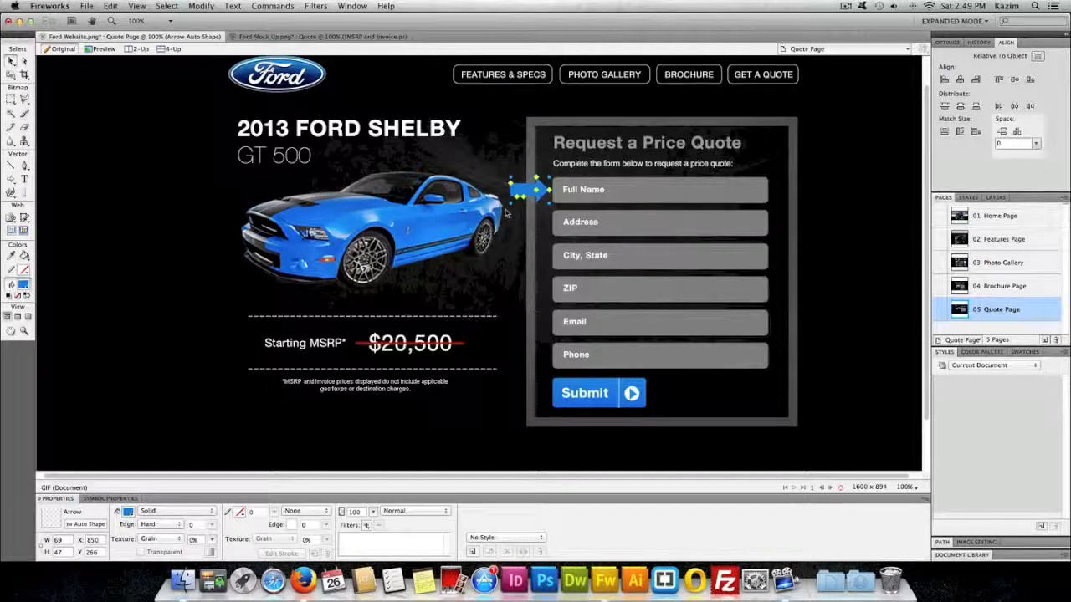
pyautogui.click(94, 117)
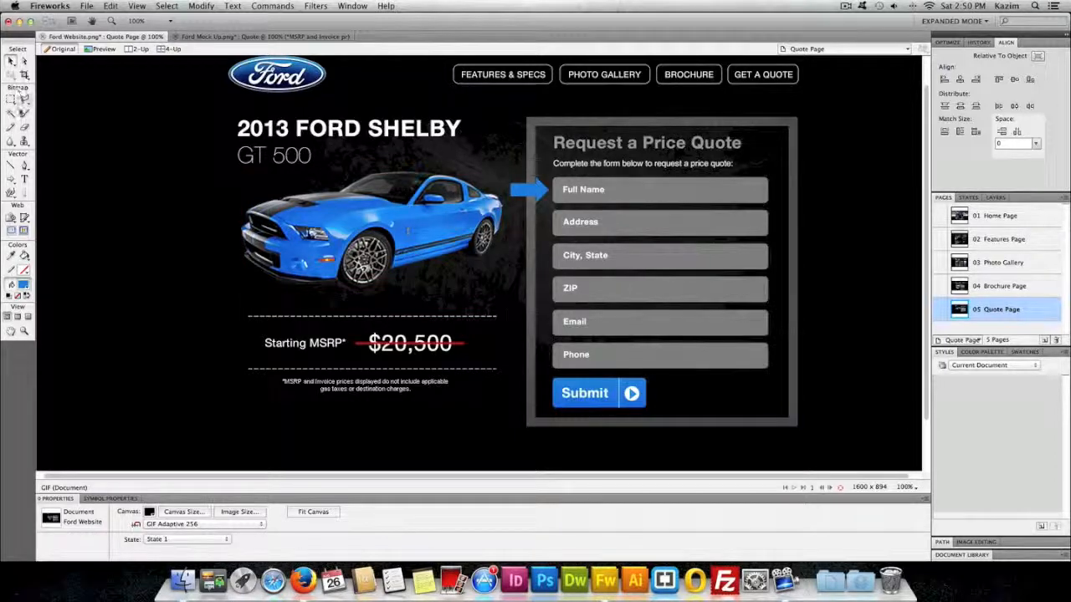
# Draw a small closed shape about 27 by 11 px beneath the blue arrow's tail with the Pen tool, at about X 851, Y 299
pyautogui.click(25, 167)
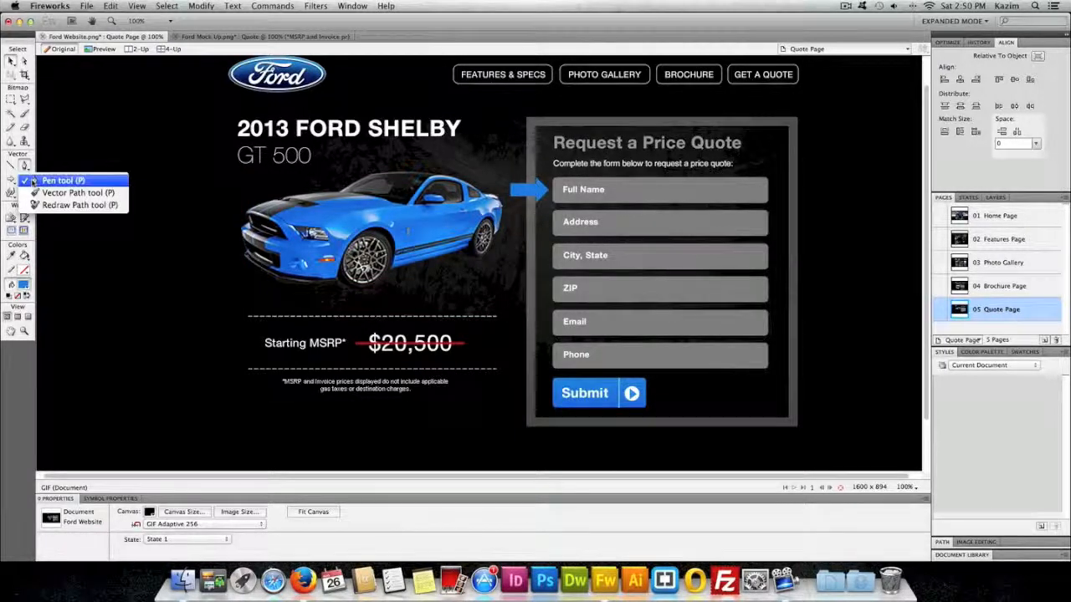
pyautogui.click(33, 181)
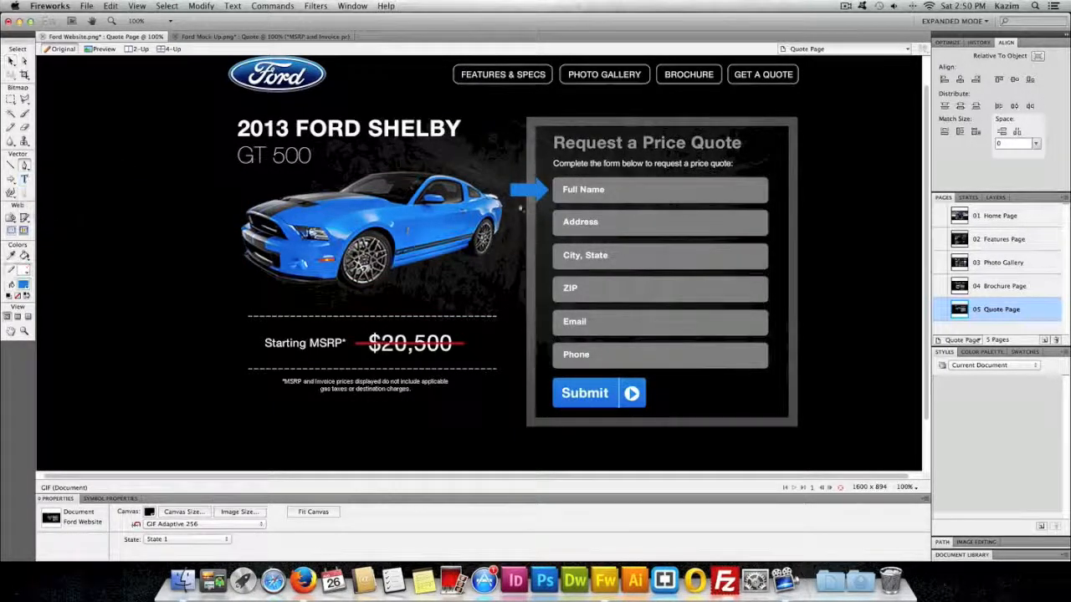
pyautogui.click(512, 202)
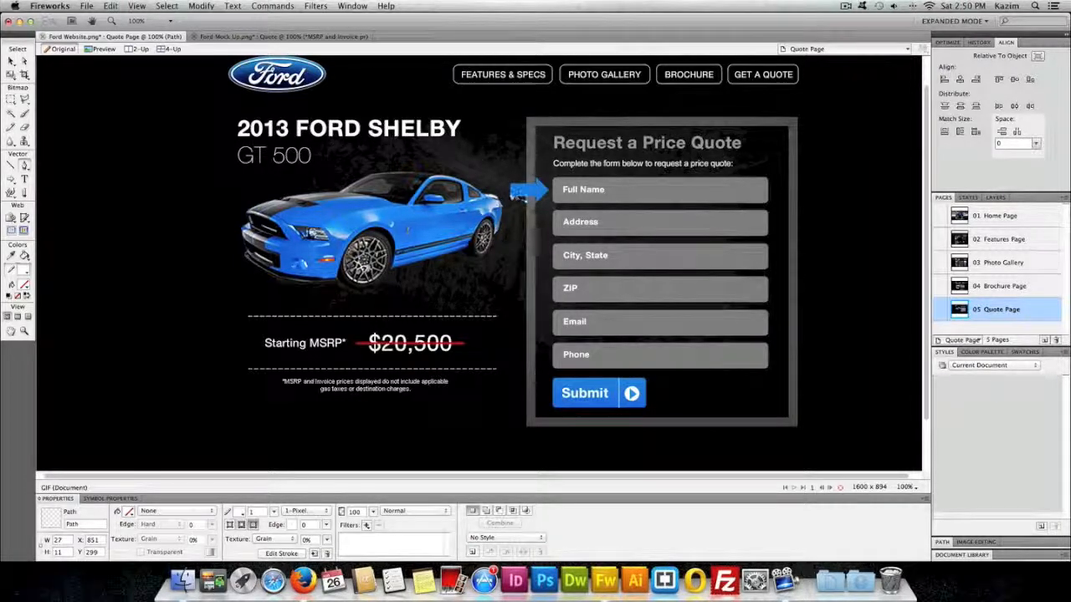
pyautogui.click(526, 197)
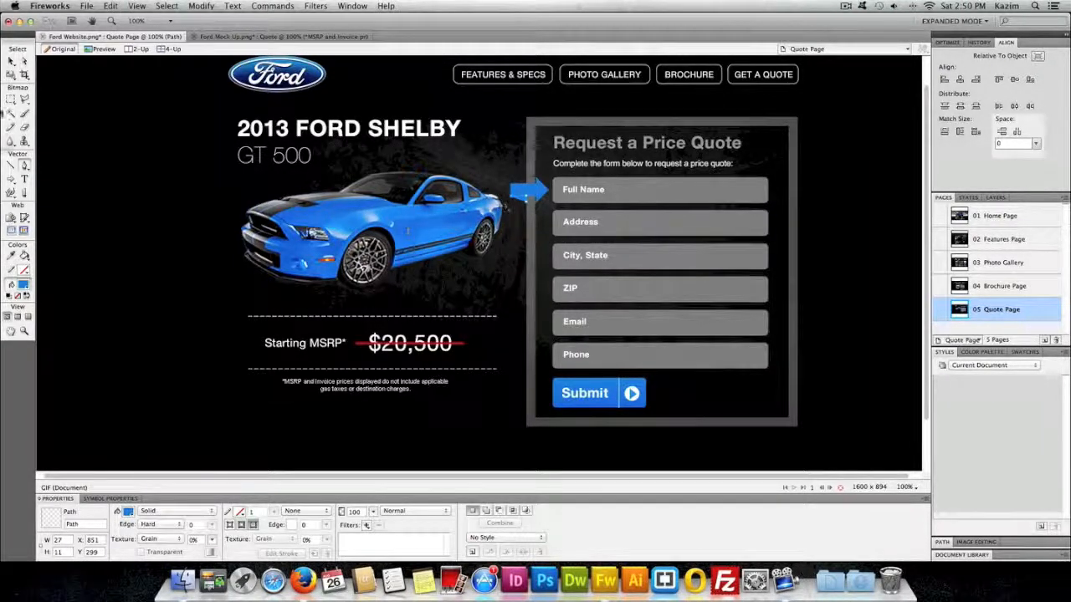
# Fill the small path under the arrow with white (#FFFFFF)
pyautogui.click(11, 62)
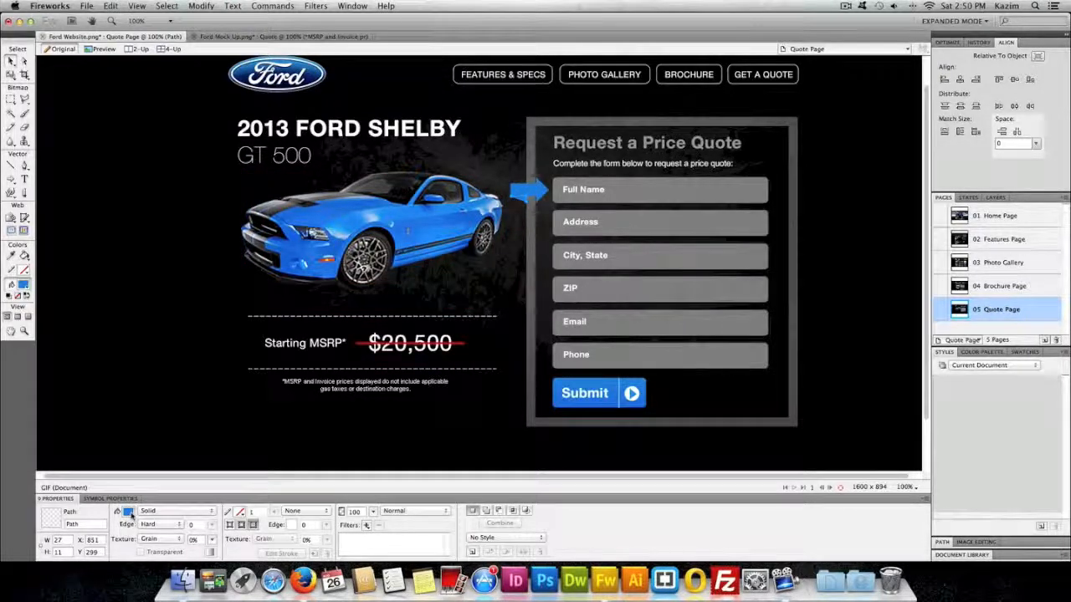
pyautogui.click(128, 512)
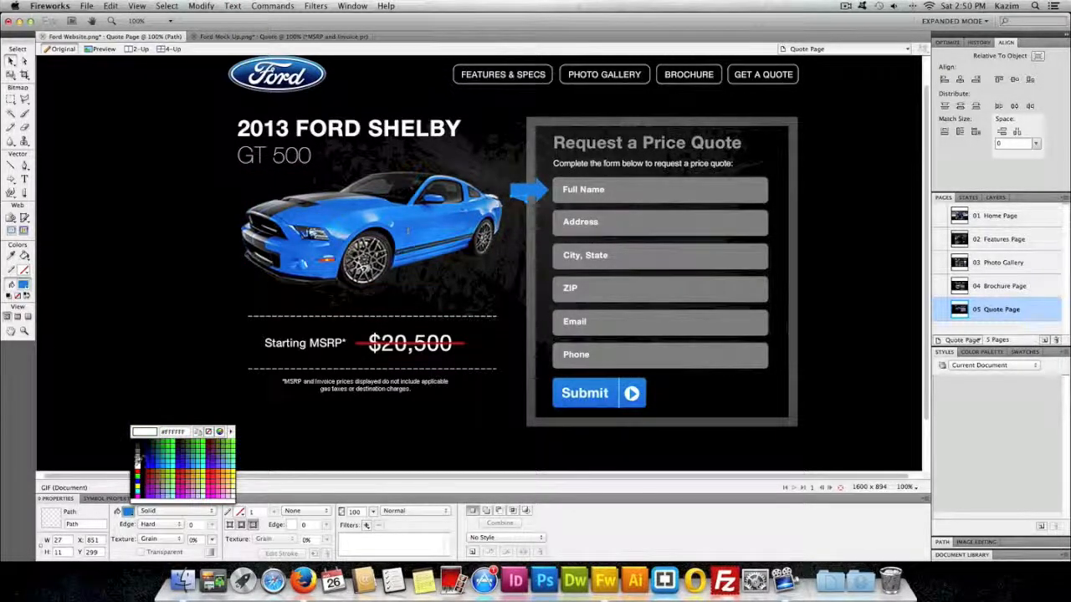
pyautogui.click(138, 459)
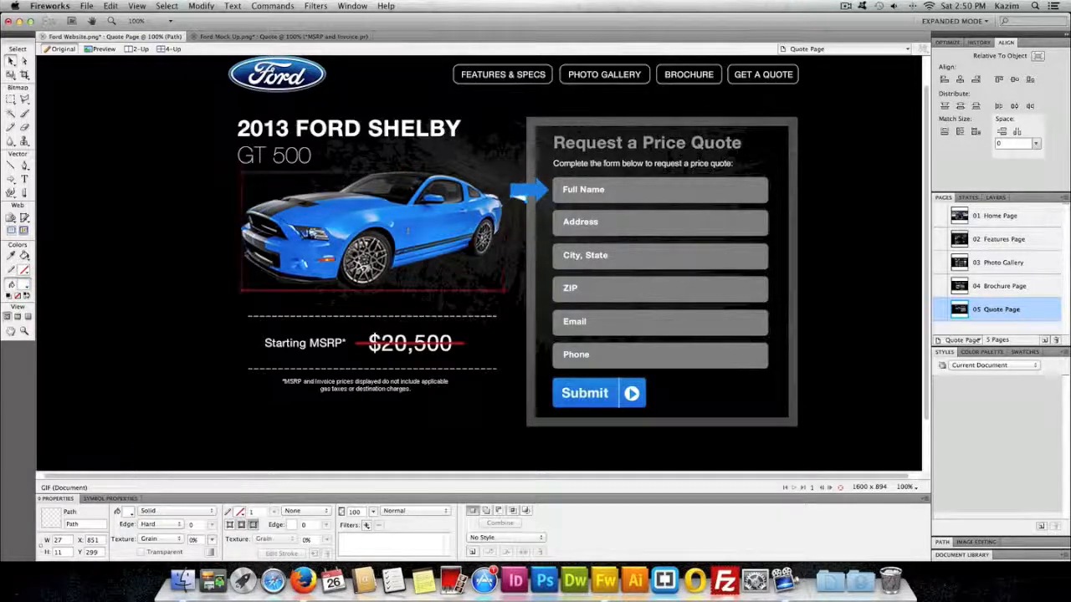
pyautogui.click(77, 124)
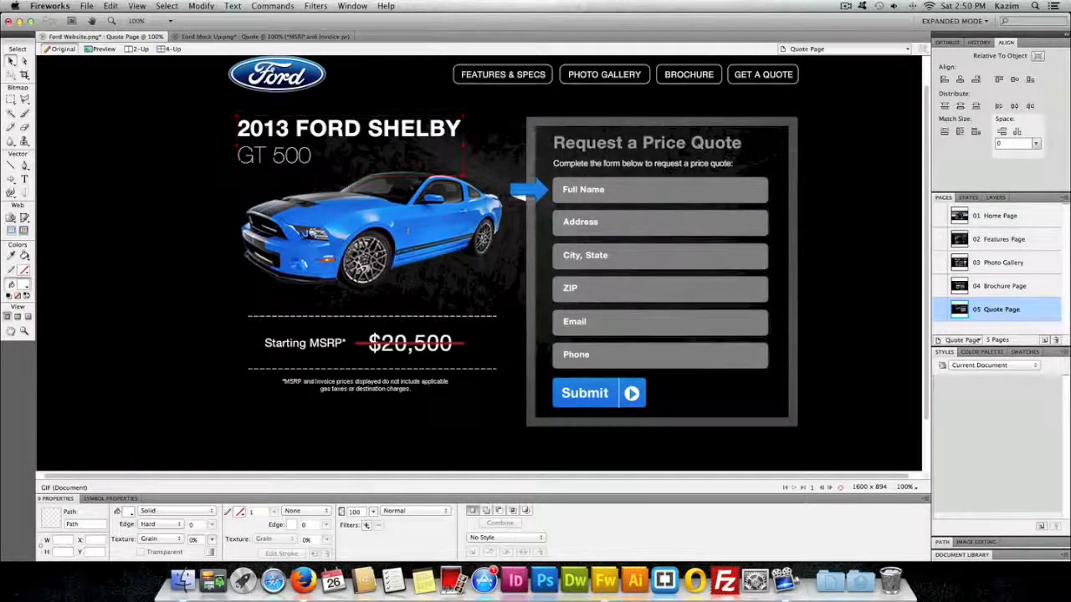
# Bring the blue arrow to the front so it overlaps the white path
pyautogui.click(520, 210)
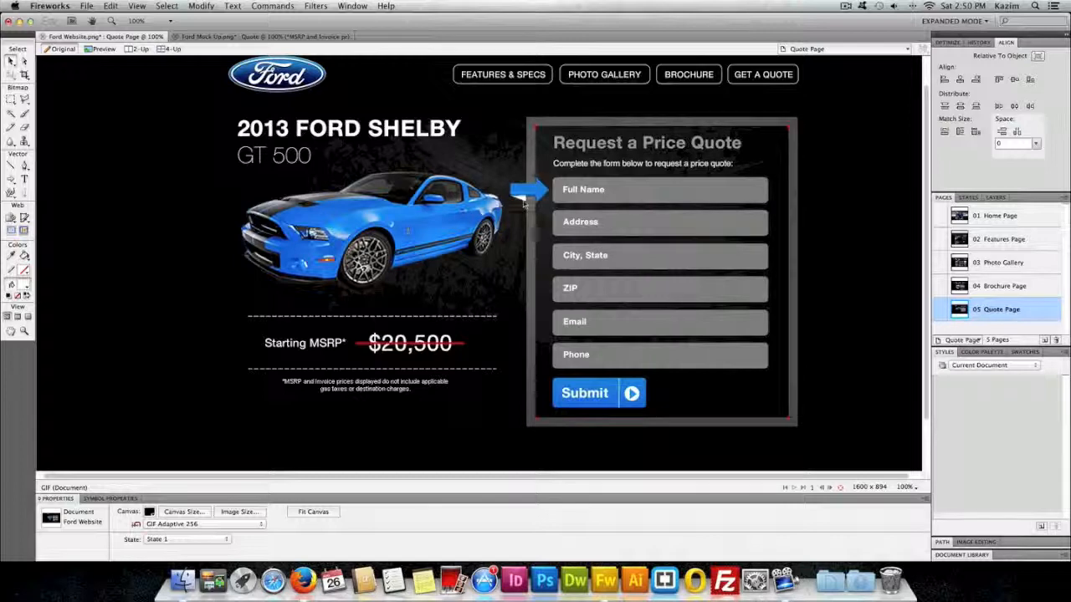
pyautogui.click(521, 193)
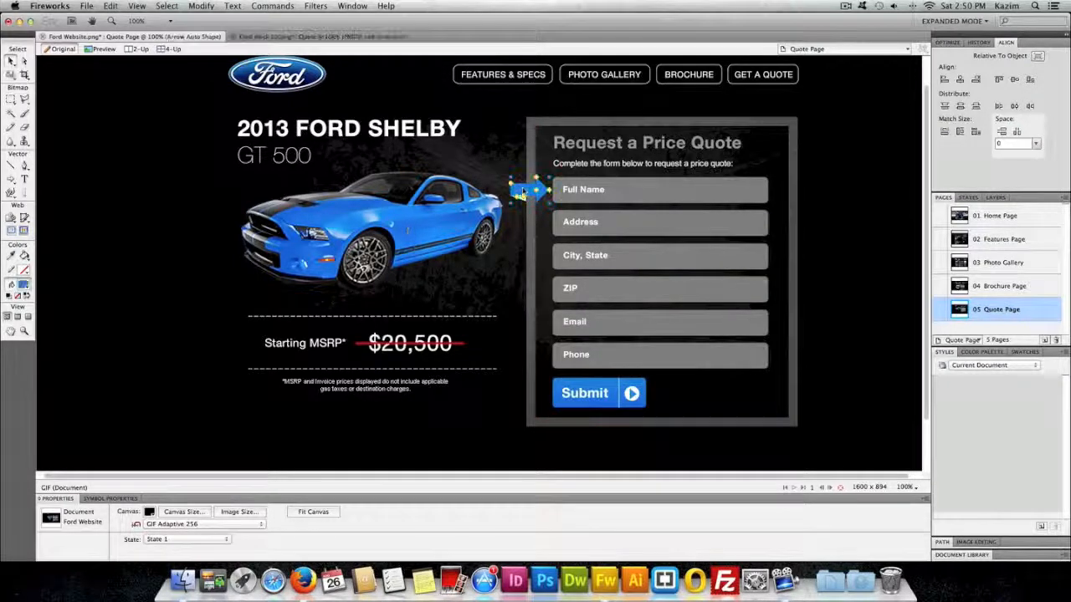
pyautogui.rightClick(525, 188)
pyautogui.moveTo(590, 295)
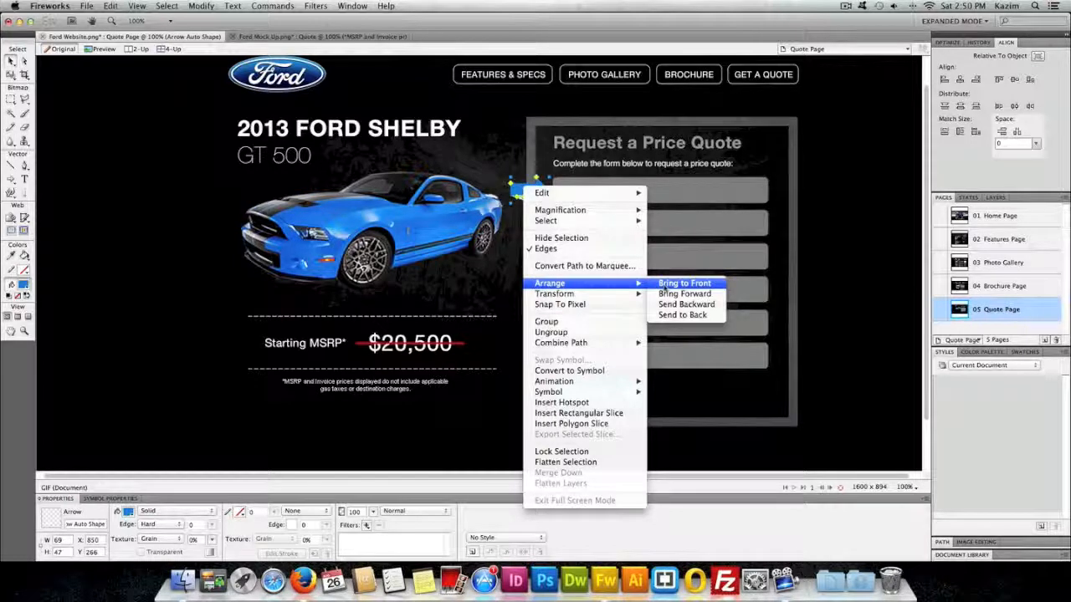
pyautogui.click(663, 287)
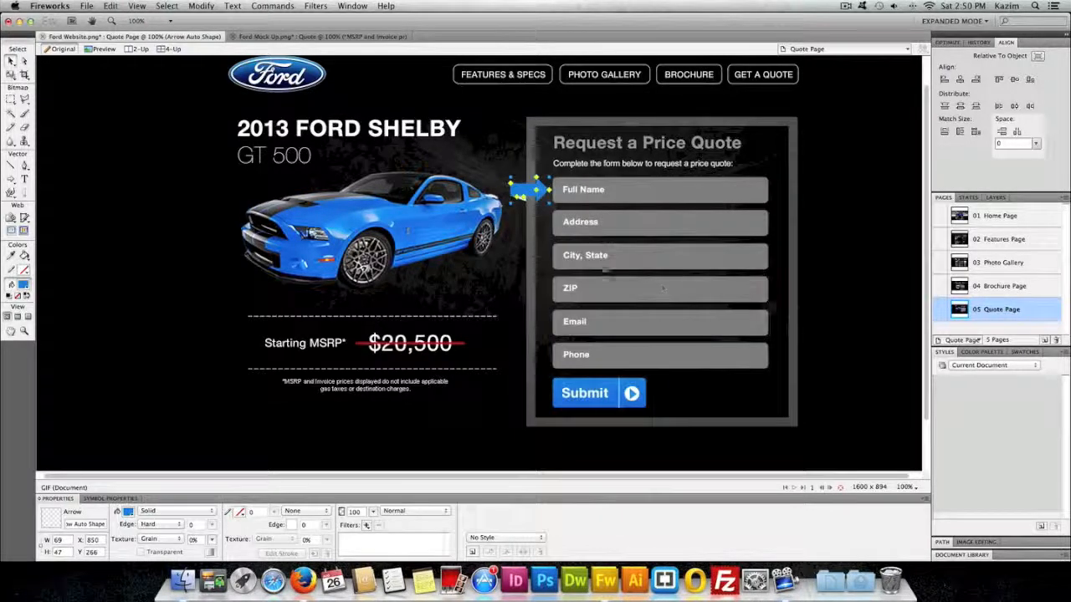
pyautogui.click(521, 227)
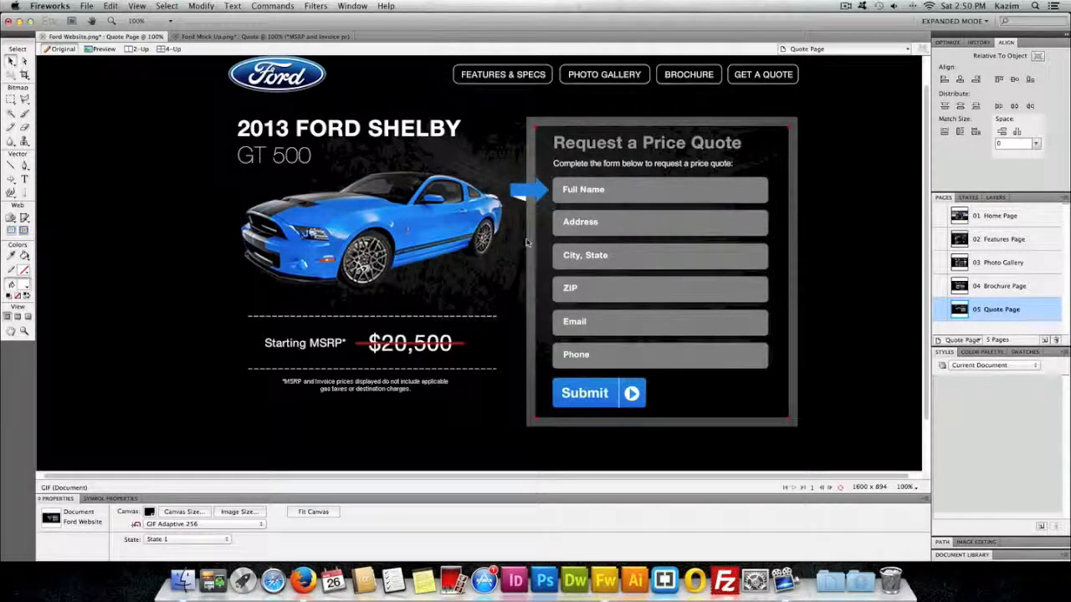
# Move the copyright line up so it sits closer beneath the quote form
pyautogui.scroll(-3, 527, 242)
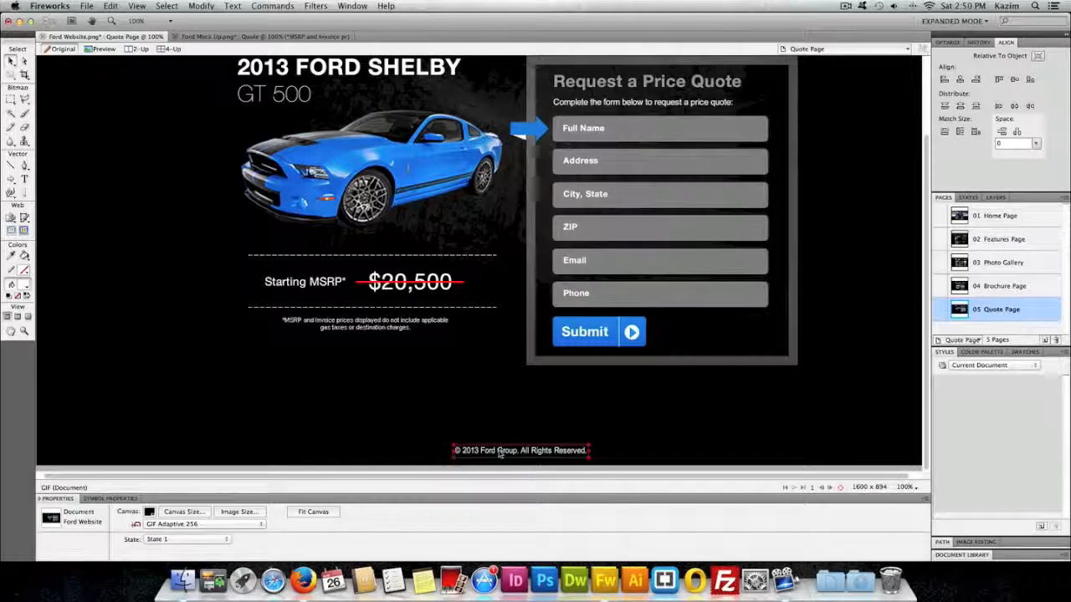
pyautogui.moveTo(493, 453); pyautogui.dragTo(496, 403)
pyautogui.scroll(3, 496, 414)
pyautogui.scroll(2, 493, 425)
pyautogui.scroll(-2, 444, 354)
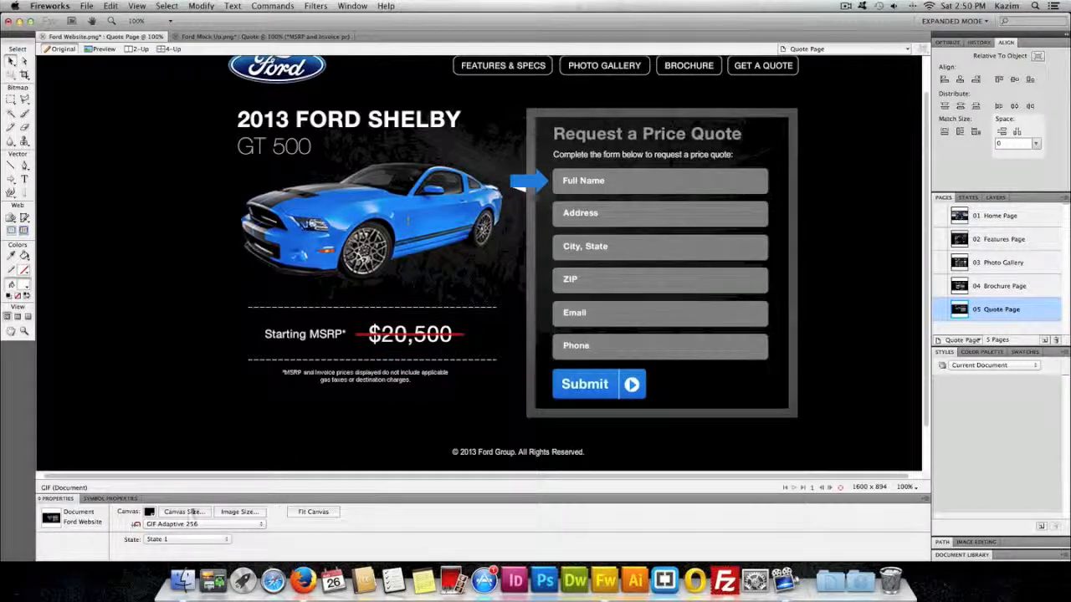
# Set the canvas height of the current page to 794 pixels, keeping the width and centre anchor
pyautogui.click(178, 512)
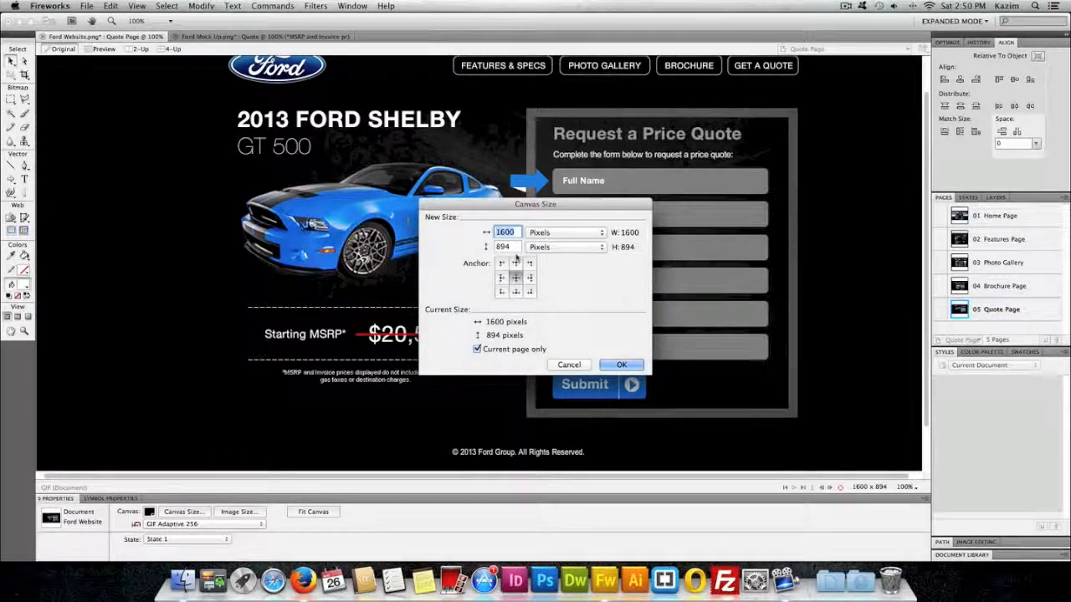
pyautogui.doubleClick(513, 247)
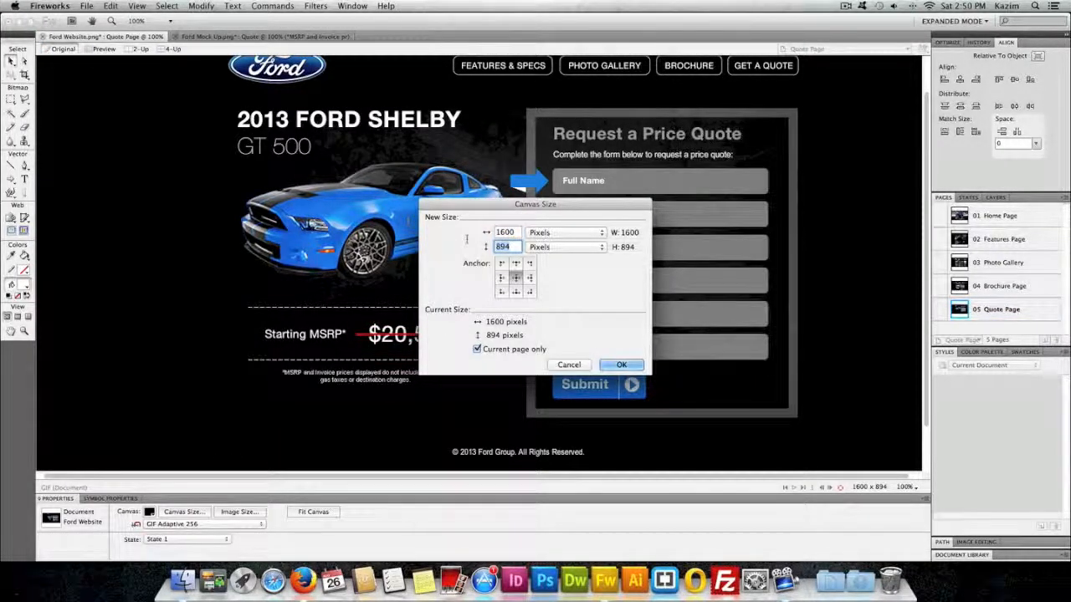
pyautogui.write('794')
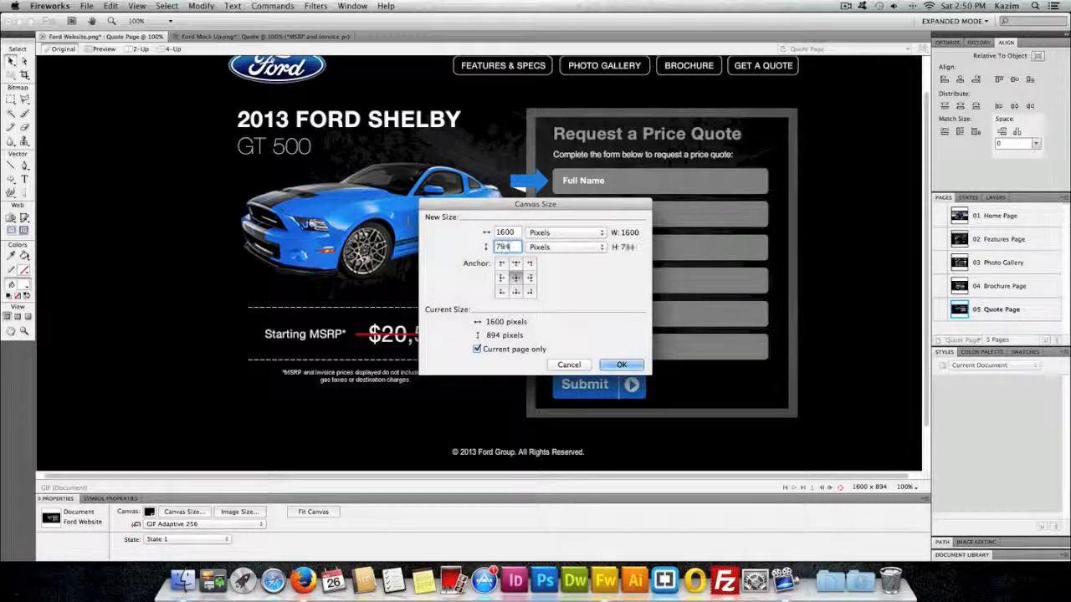
pyautogui.press('Return')
pyautogui.press('super+a')
pyautogui.scroll(3, 478, 259)
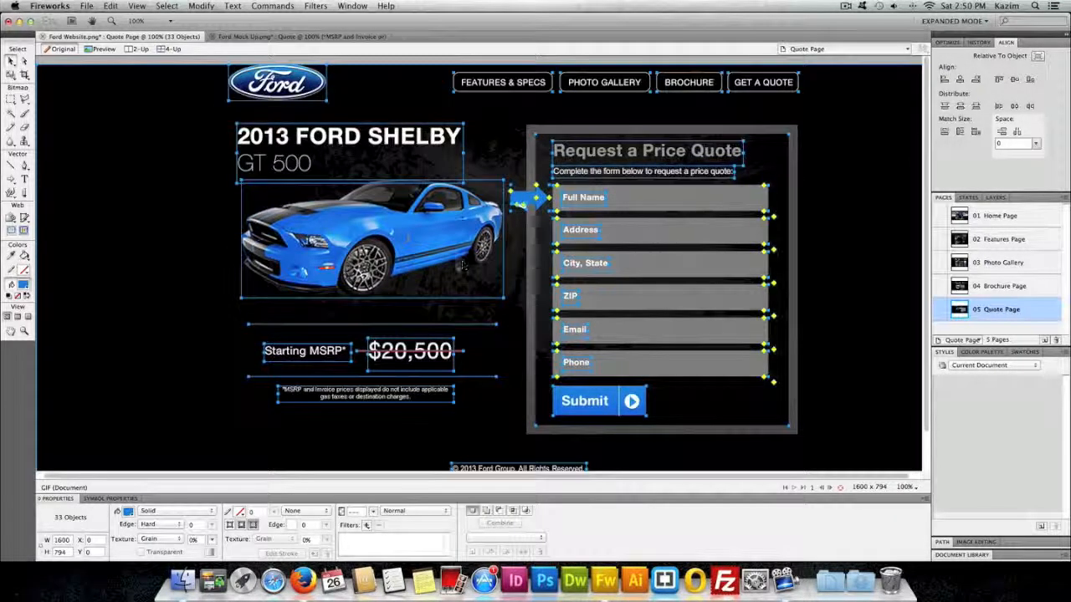
pyautogui.click(136, 75)
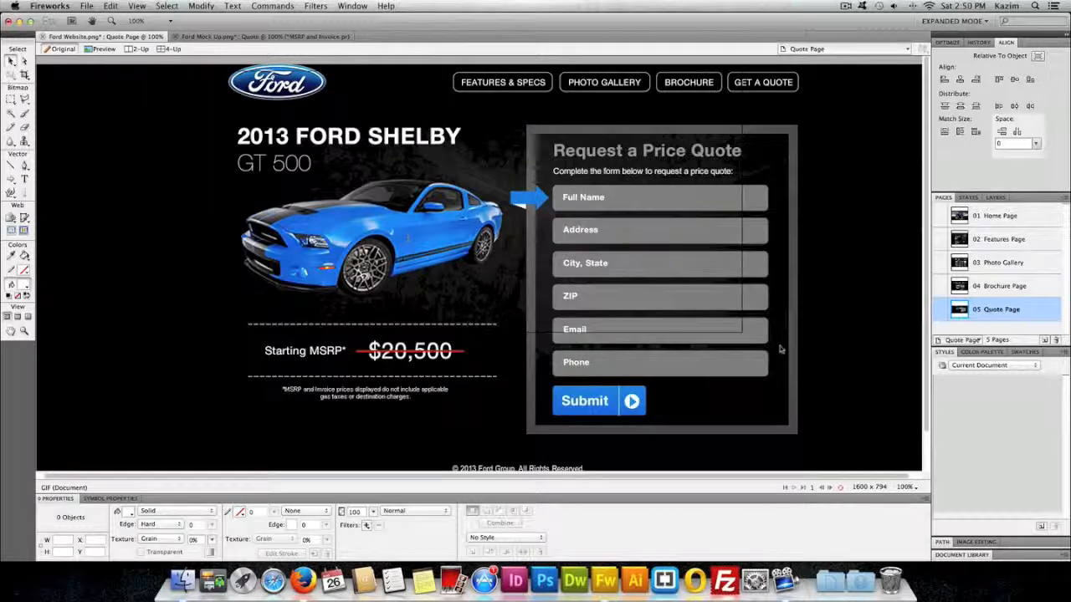
pyautogui.scroll(-1, 519, 184)
pyautogui.scroll(-1, 855, 454)
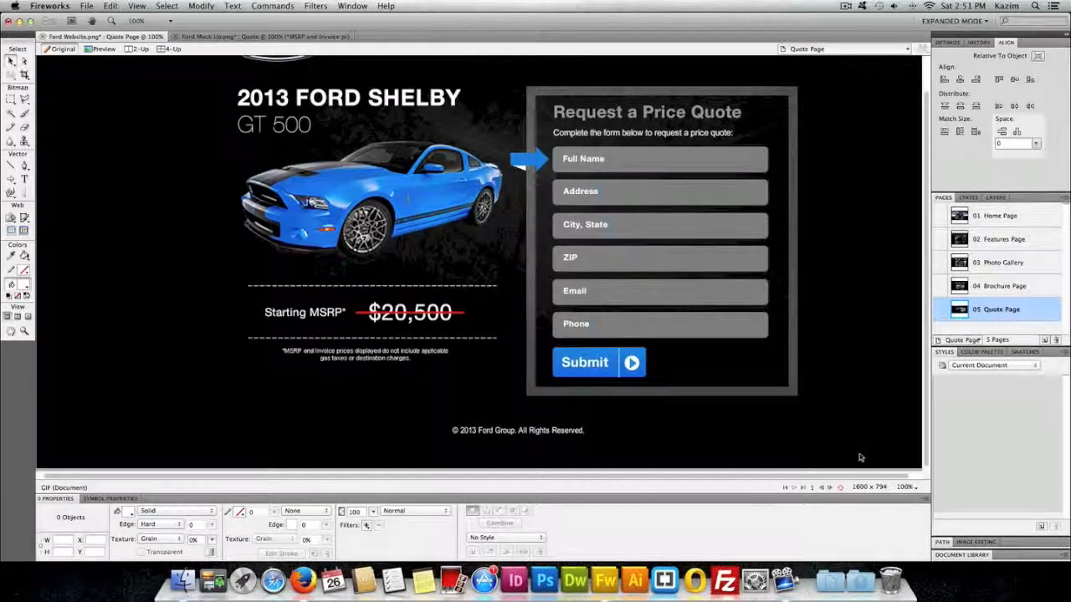
# Select all the page content and shift it down together until its upper edge sits at about Y 24
pyautogui.press('super+a')
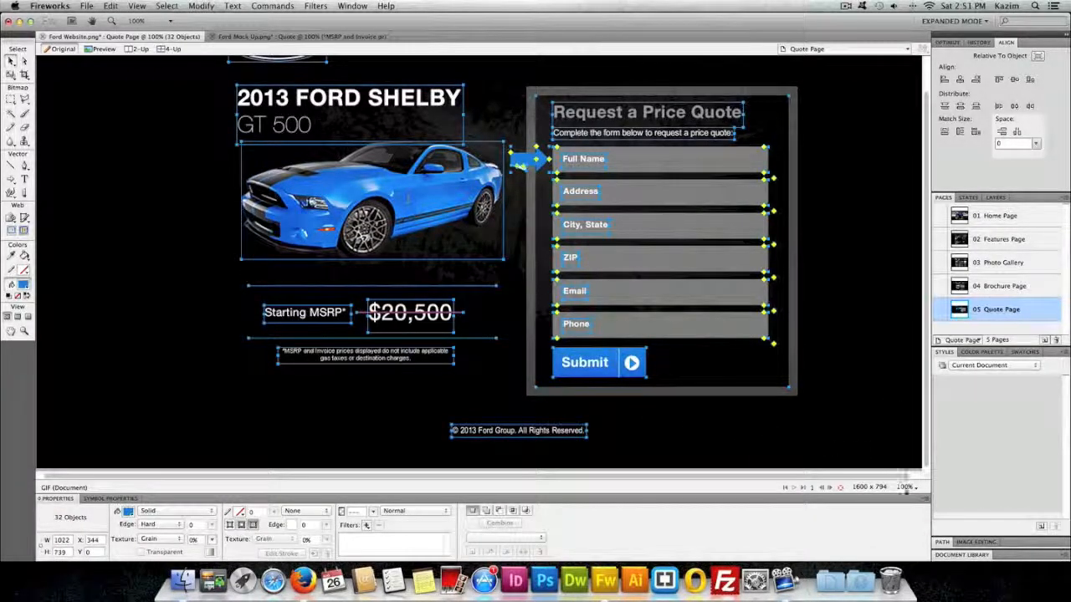
pyautogui.click(906, 487)
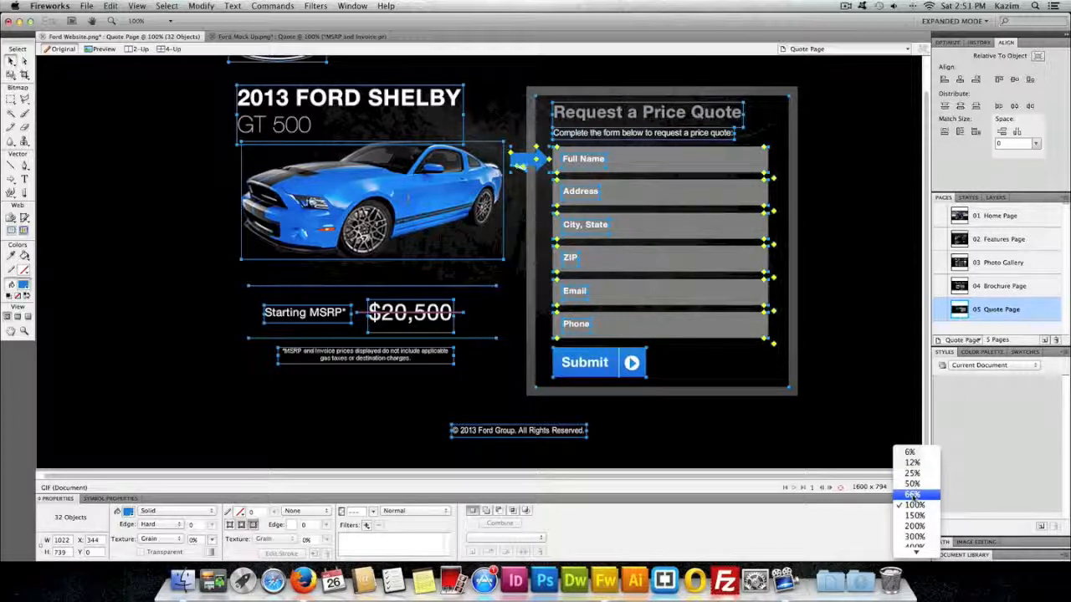
pyautogui.click(912, 495)
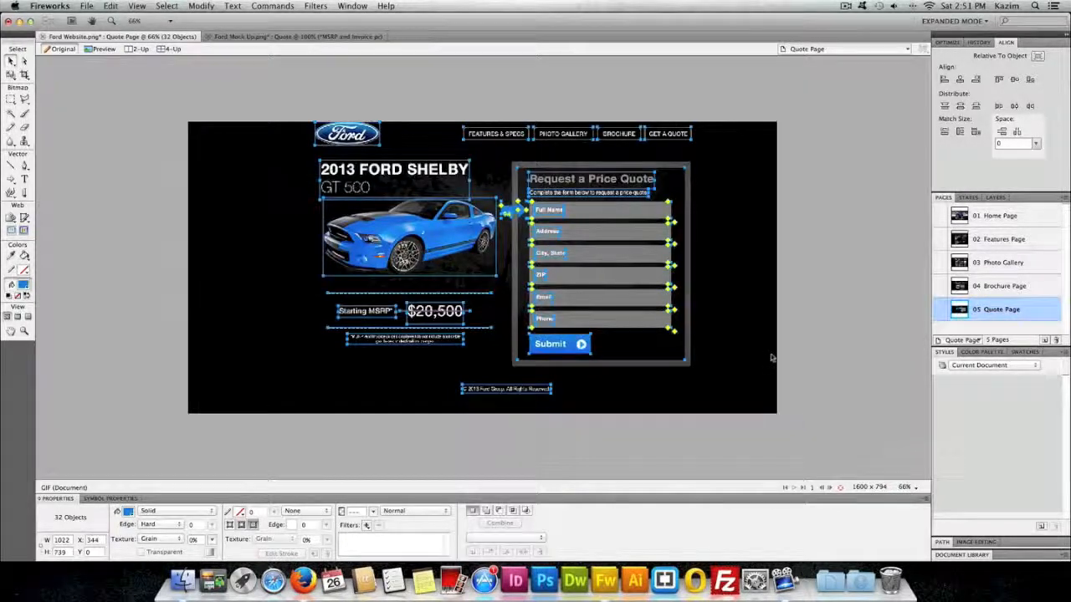
pyautogui.press('Down')
pyautogui.press('Down')
pyautogui.press('Down')
pyautogui.press('Down')
pyautogui.press('Down')
pyautogui.press('Down')
pyautogui.press('Down')
pyautogui.press('Down')
pyautogui.press('Down')
pyautogui.press('Down')
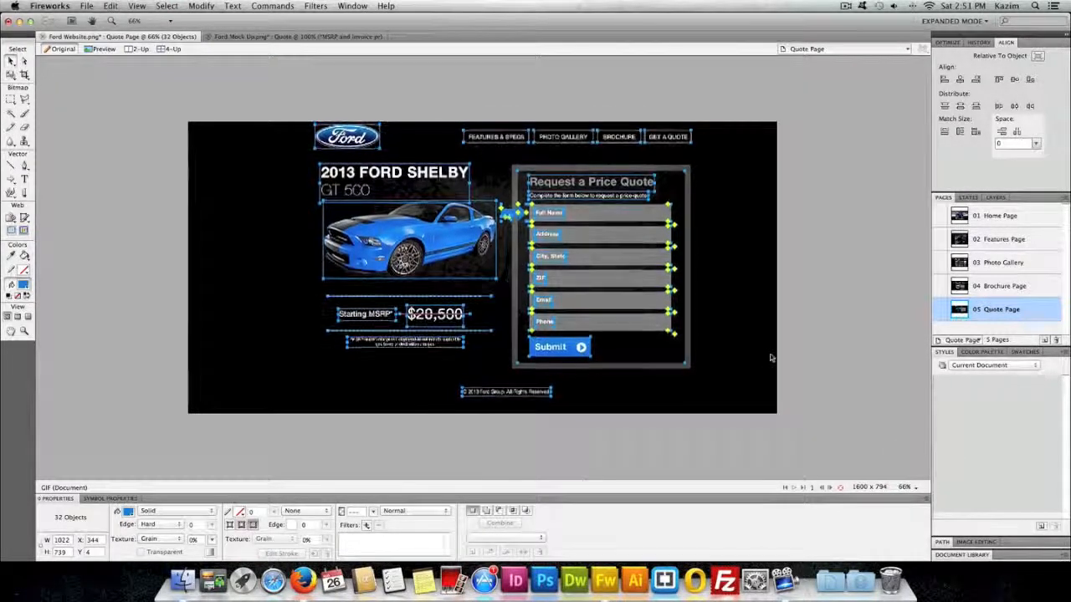
pyautogui.press('Down')
pyautogui.press('Down')
pyautogui.press('Down')
pyautogui.press('Down')
pyautogui.press('Down')
pyautogui.press('Down')
pyautogui.press('Down')
pyautogui.press('Down')
pyautogui.press('Down')
pyautogui.press('Down')
pyautogui.press('Down')
pyautogui.press('Down')
pyautogui.press('Down')
pyautogui.press('Down')
pyautogui.press('Down')
pyautogui.press('Down')
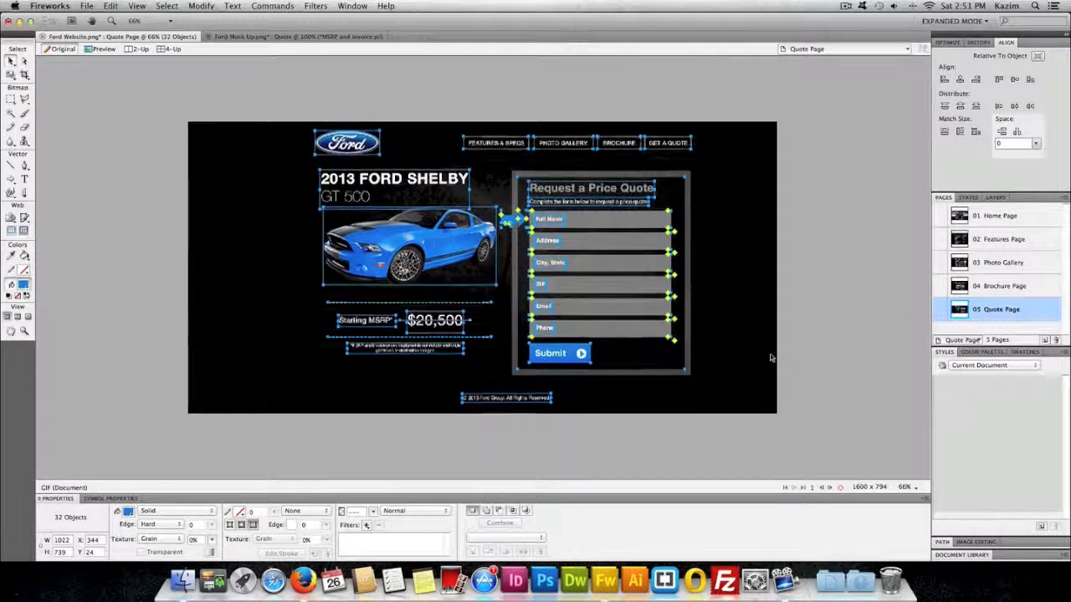
pyautogui.click(763, 356)
pyautogui.click(907, 487)
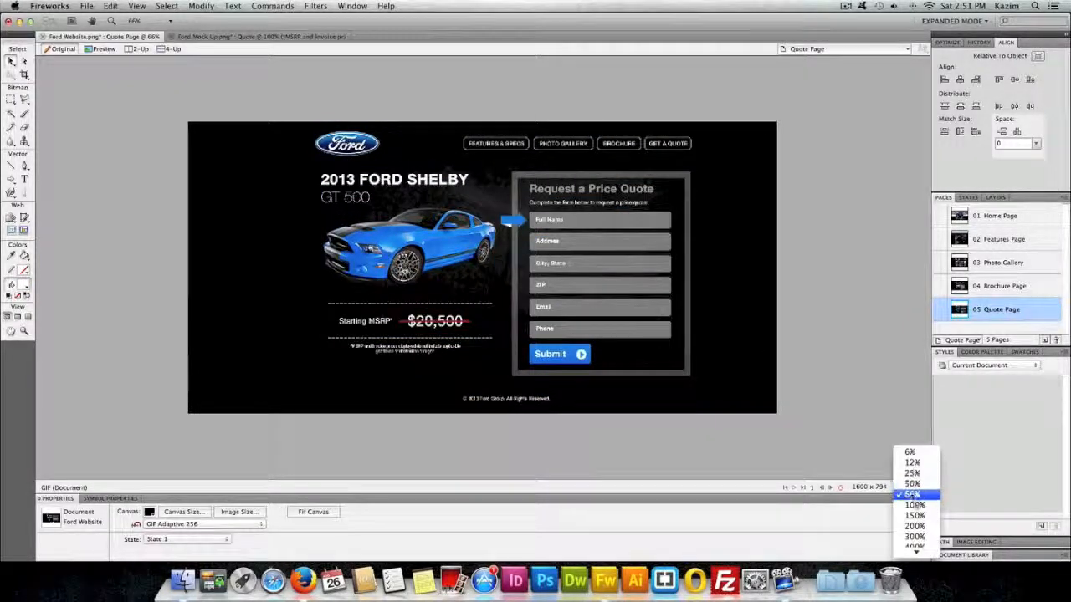
pyautogui.click(915, 505)
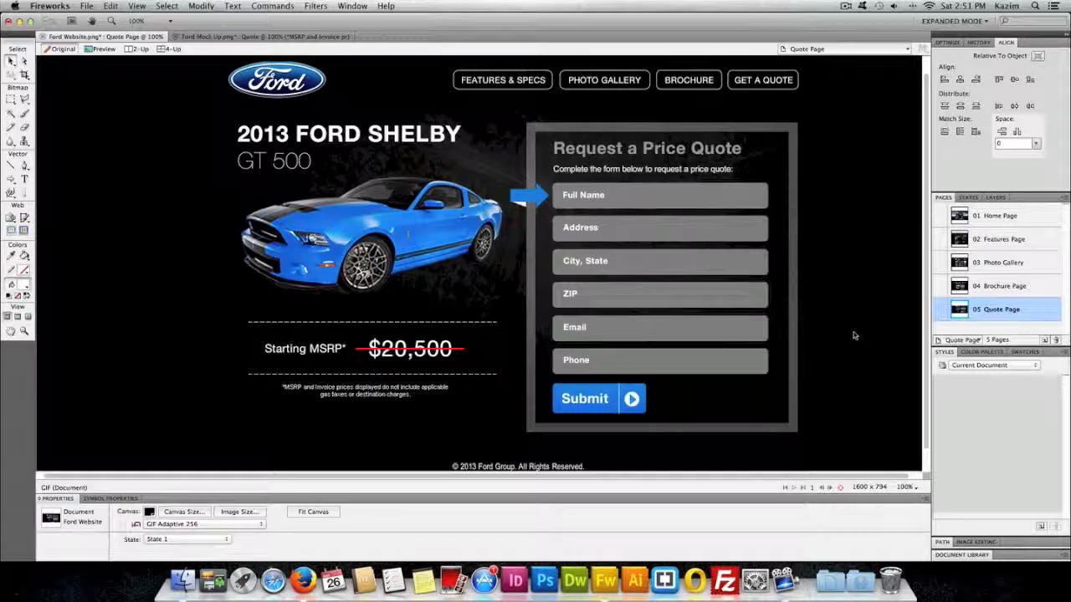